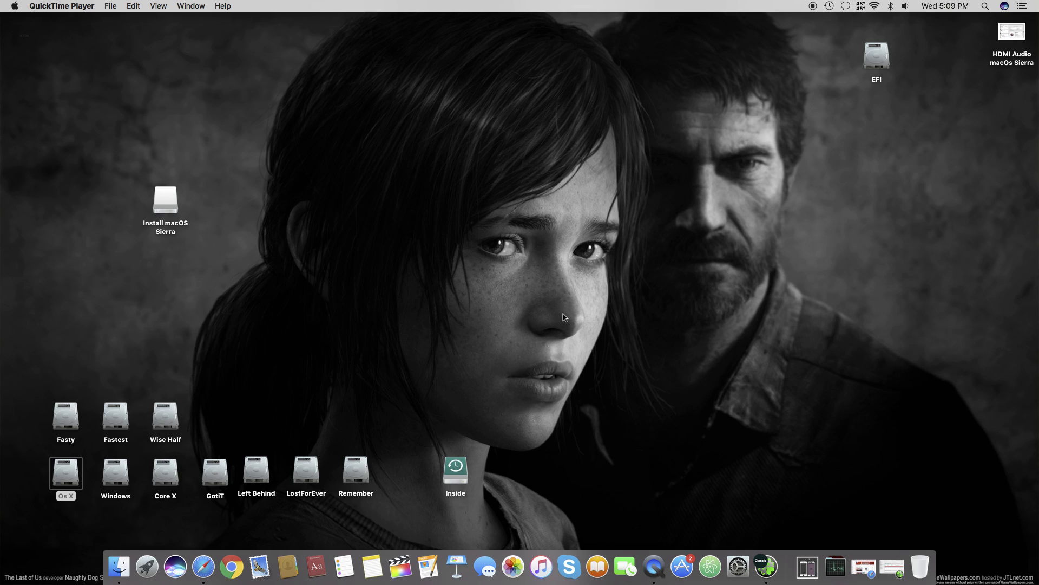
- Open the Apple menu from the menu bar's Apple logo
{"action": "left_click", "coordinate": [13, 6]}
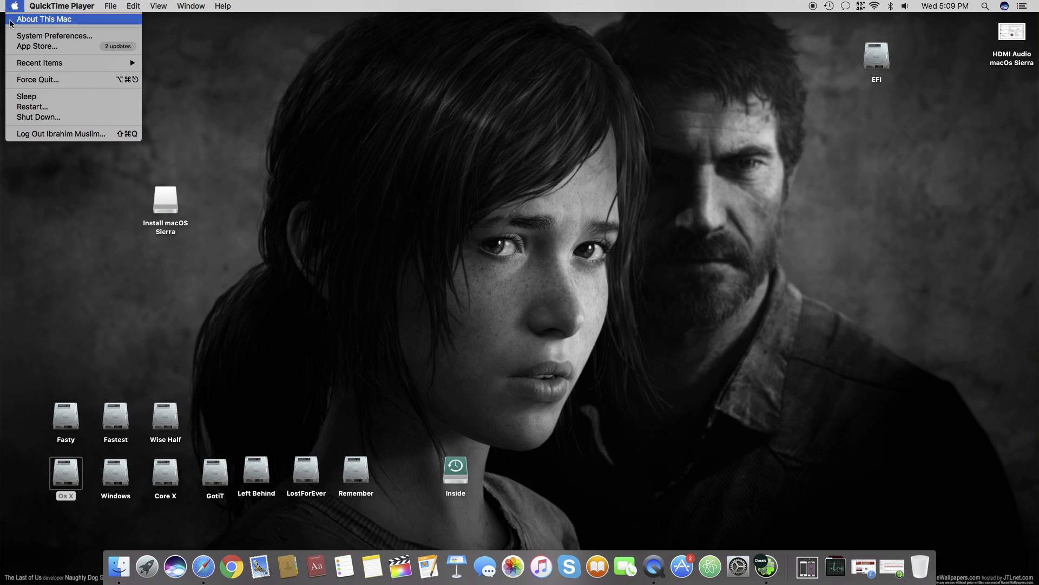
- Open About This Mac, move its window, and open the System Report
{"action": "left_click", "coordinate": [11, 20]}
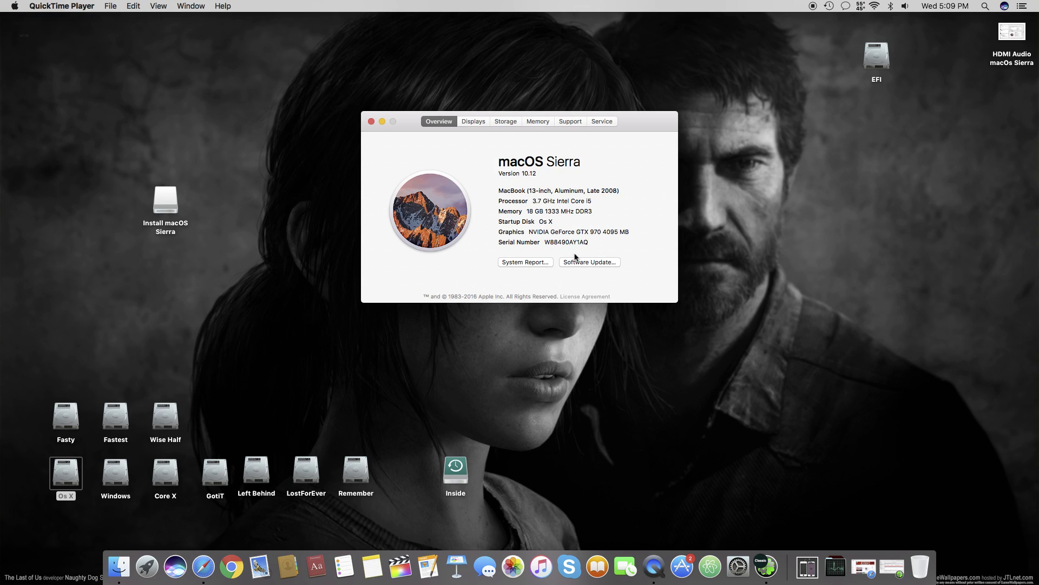
{"action": "left_click_drag", "start_coordinate": [647, 124], "coordinate": [704, 160]}
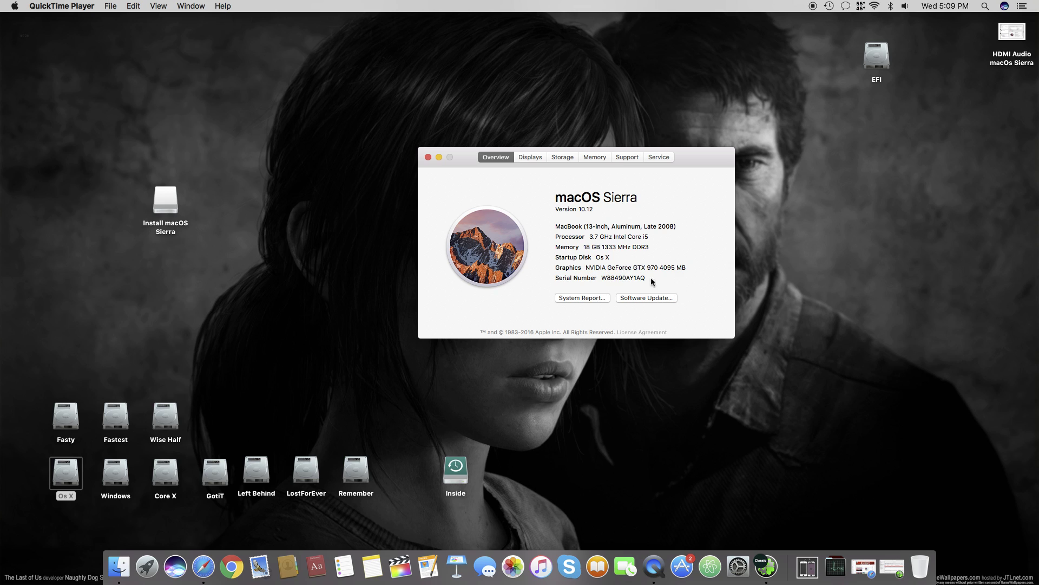
{"action": "left_click", "coordinate": [579, 298]}
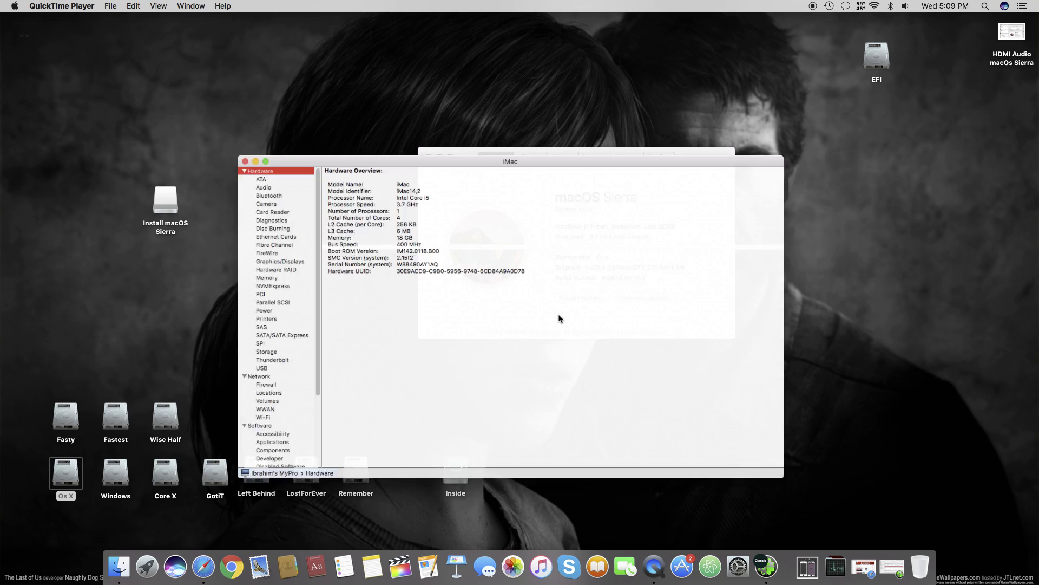
- Show the ADATA USB Flash Drive on USB 3.0 Bus: 31.04 GB, up to 5 Gb/sec
{"action": "left_click", "coordinate": [242, 372]}
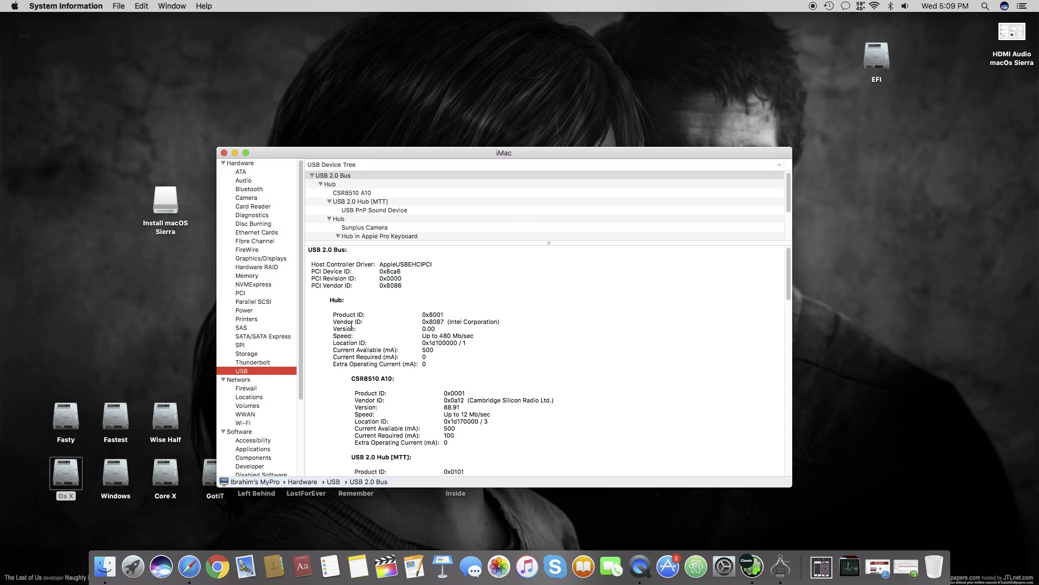
{"action": "left_click_drag", "start_coordinate": [382, 247], "coordinate": [379, 389]}
{"action": "left_click", "coordinate": [325, 288]}
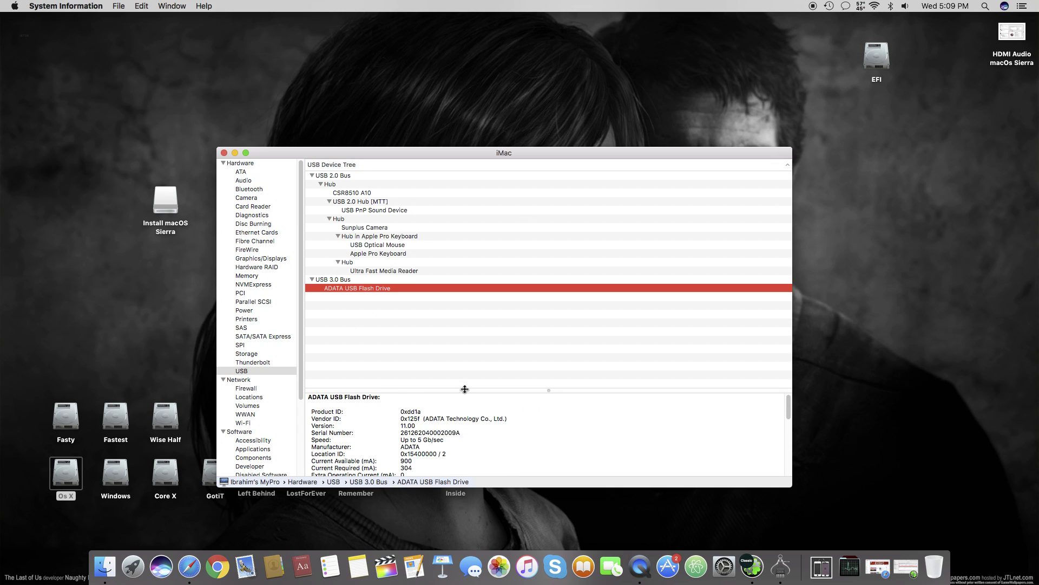
{"action": "left_click_drag", "start_coordinate": [464, 385], "coordinate": [468, 331]}
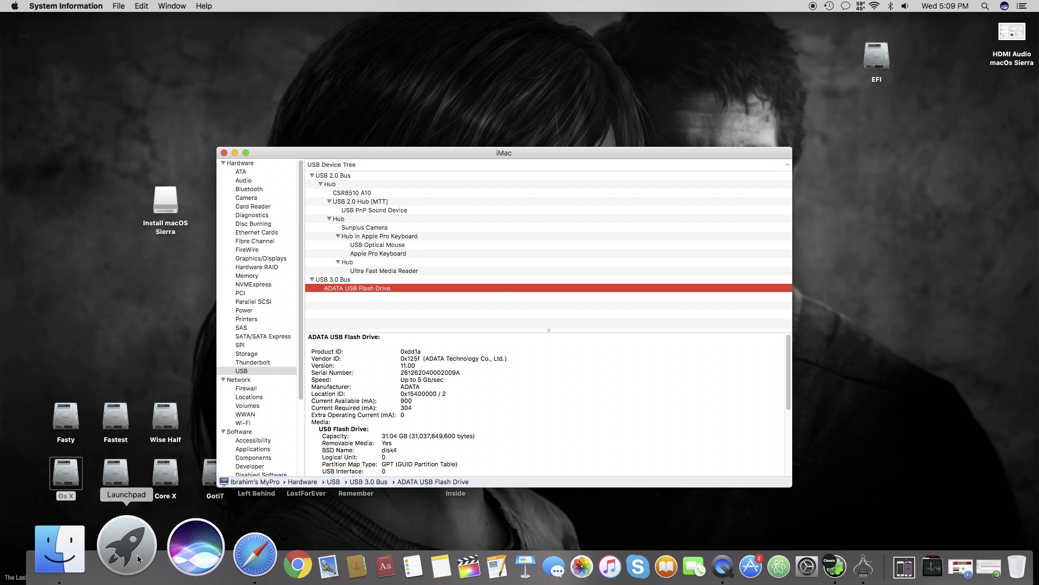
- Launch Blackmagic Disk Speed Test and set Install macOS Sierra as the target drive
{"action": "left_click", "coordinate": [137, 554]}
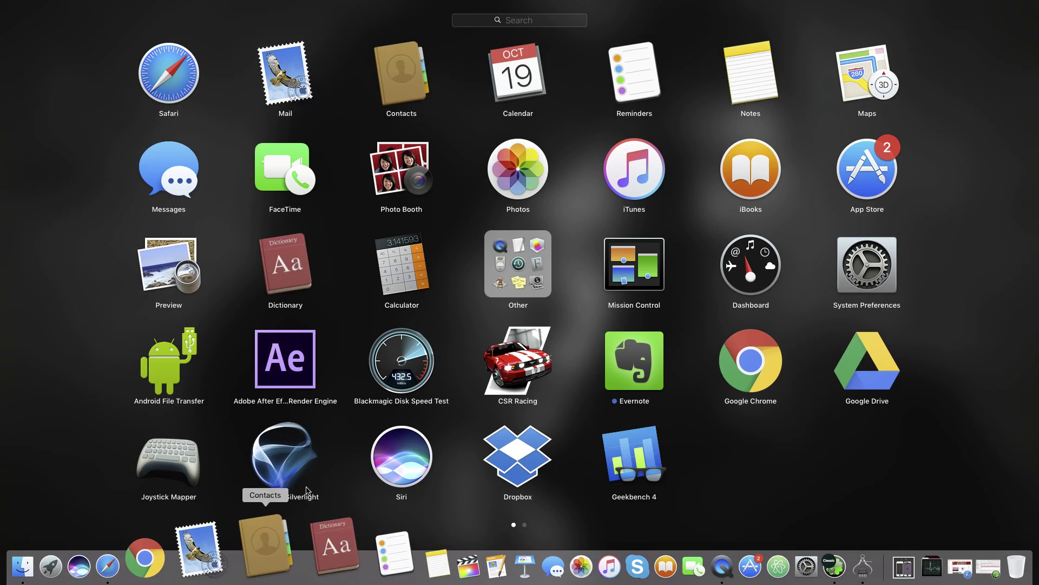
{"action": "left_click", "coordinate": [400, 357]}
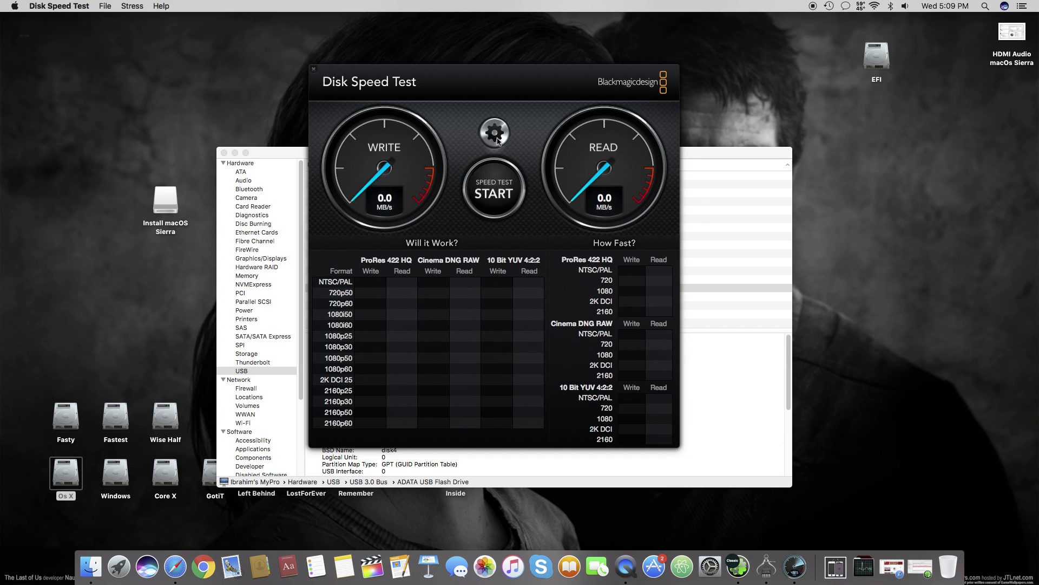
{"action": "left_click", "coordinate": [494, 133]}
{"action": "left_click", "coordinate": [495, 98]}
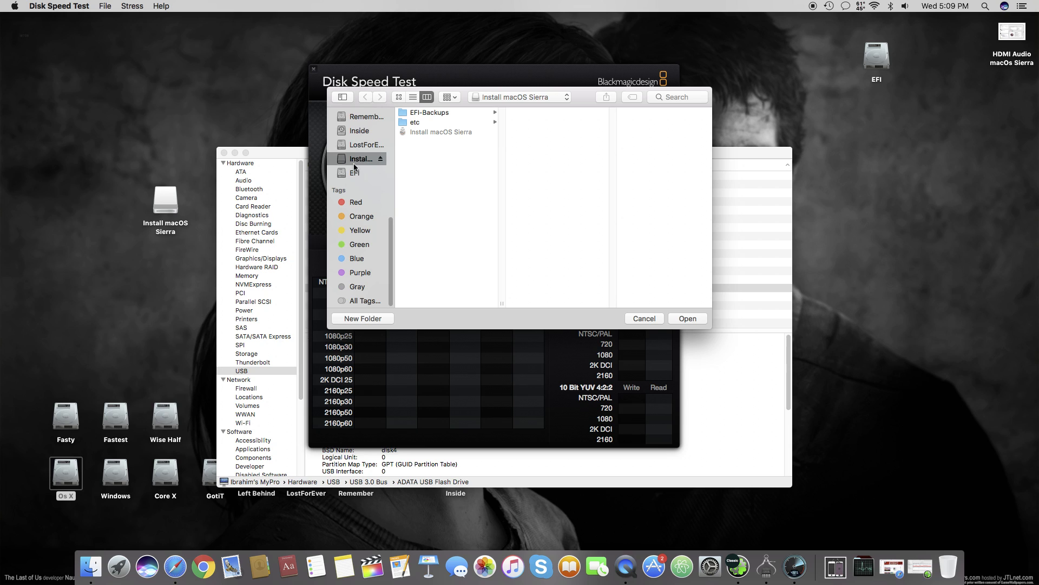
{"action": "left_click", "coordinate": [358, 145]}
{"action": "left_click", "coordinate": [358, 159]}
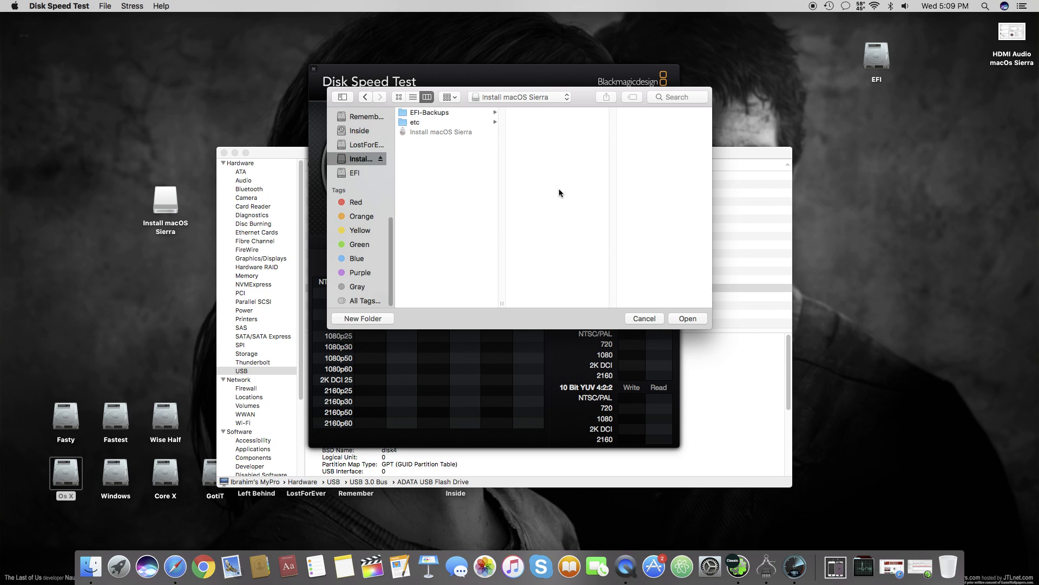
{"action": "left_click", "coordinate": [688, 319]}
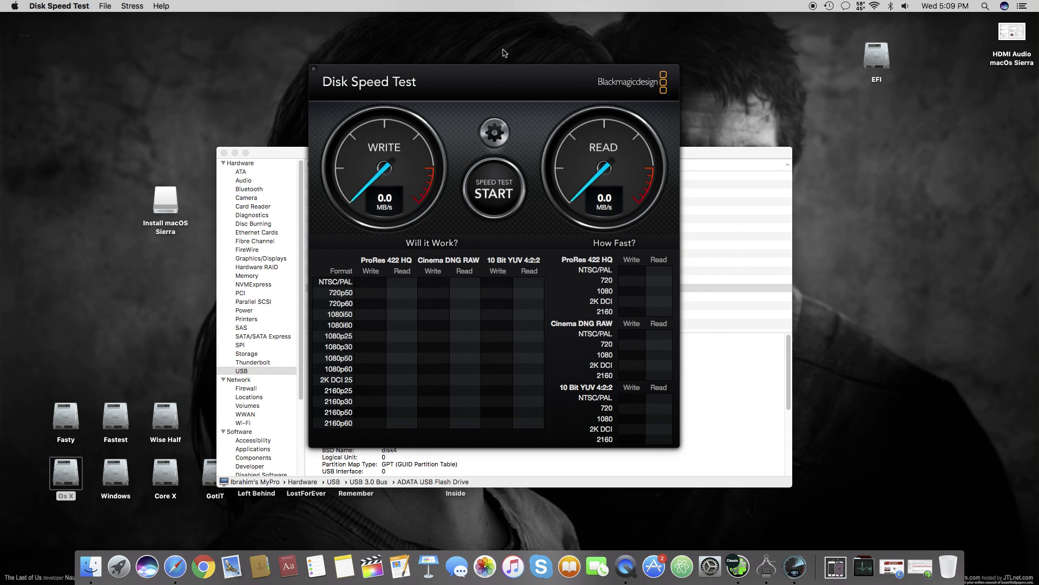
- Close System Information and run the speed test: about 11.0 MB/s write, 121.4 MB/s read
{"action": "left_click_drag", "start_coordinate": [506, 85], "coordinate": [403, 126]}
{"action": "left_click", "coordinate": [224, 153]}
{"action": "left_click", "coordinate": [436, 225]}
{"action": "left_click_drag", "start_coordinate": [483, 118], "coordinate": [572, 145]}
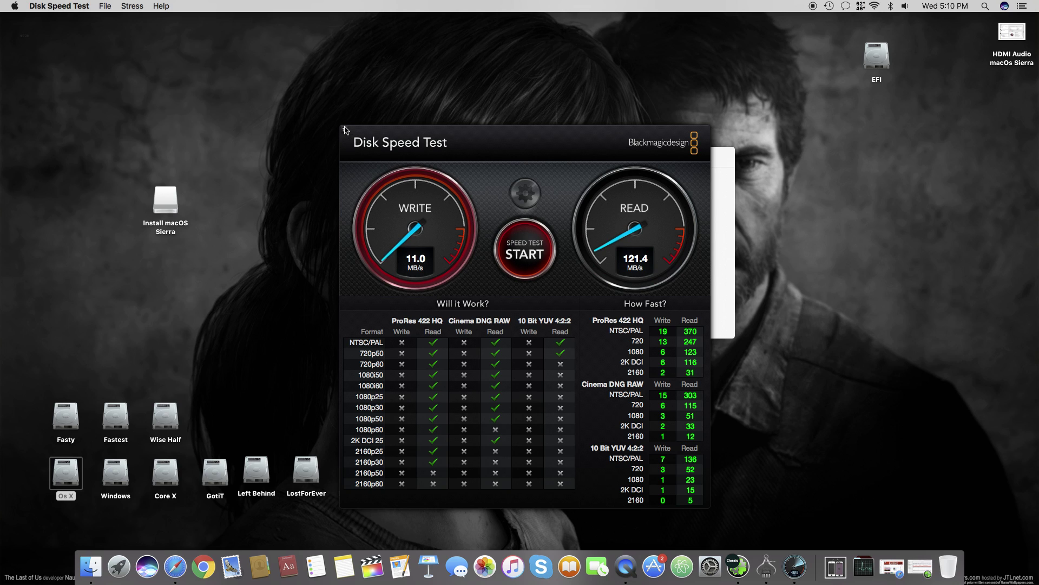
- Close Disk Speed Test and About This Mac, then search Spotlight for 'mul'
{"action": "left_click", "coordinate": [345, 130]}
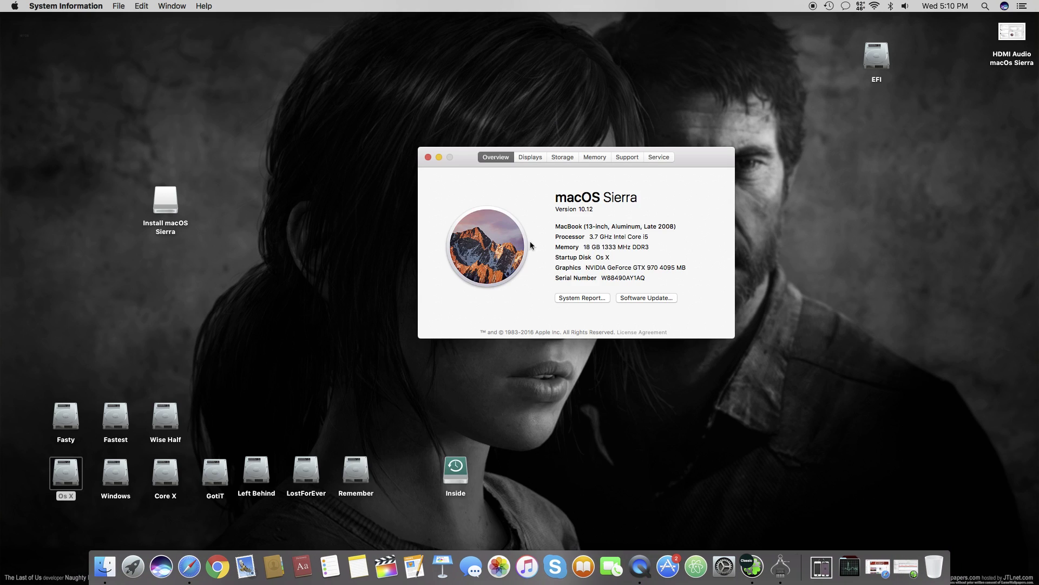
{"action": "left_click", "coordinate": [428, 157]}
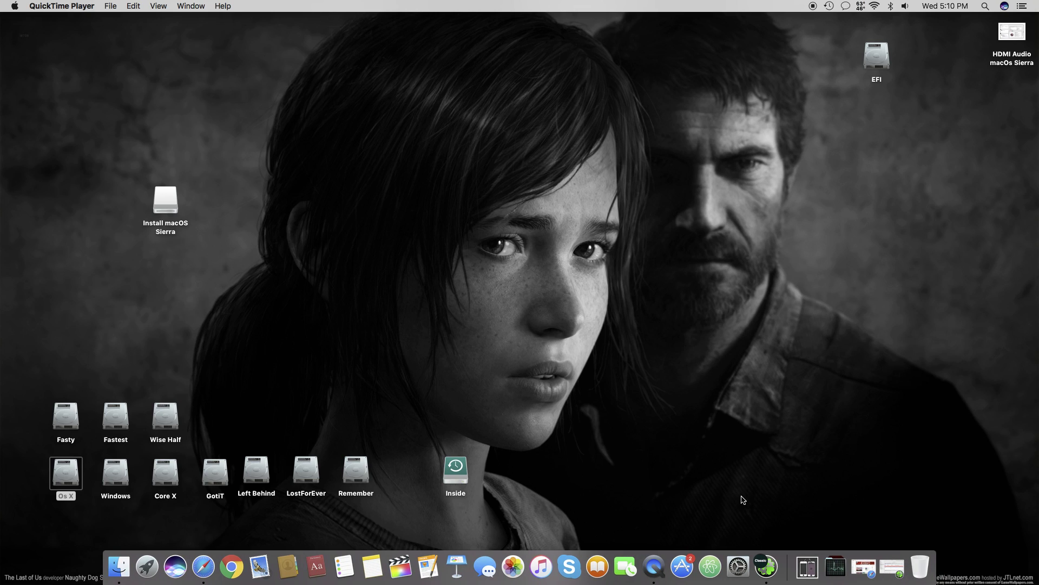
{"action": "key", "text": "super+space"}
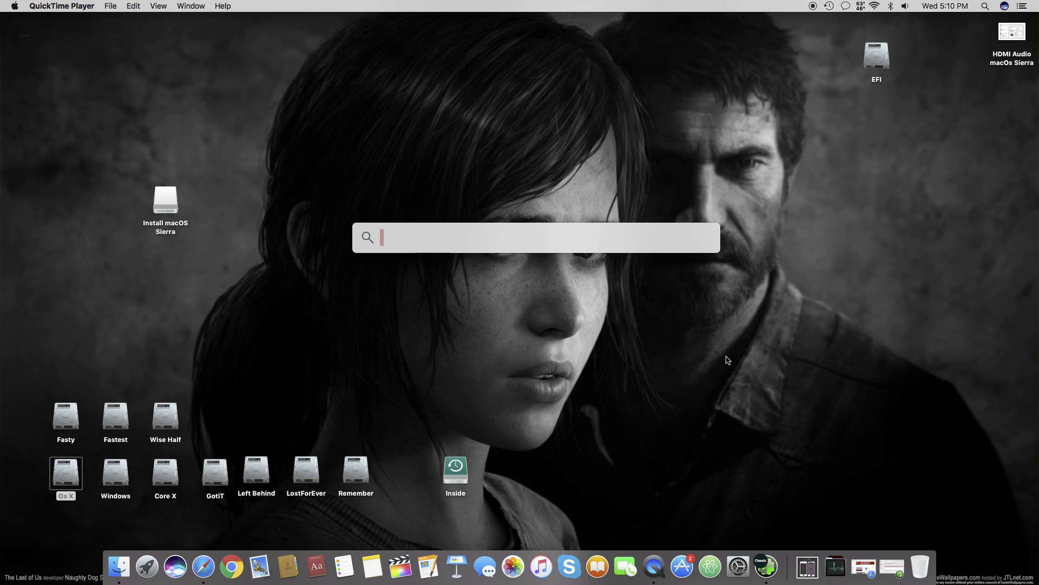
{"action": "type", "text": "mu"}
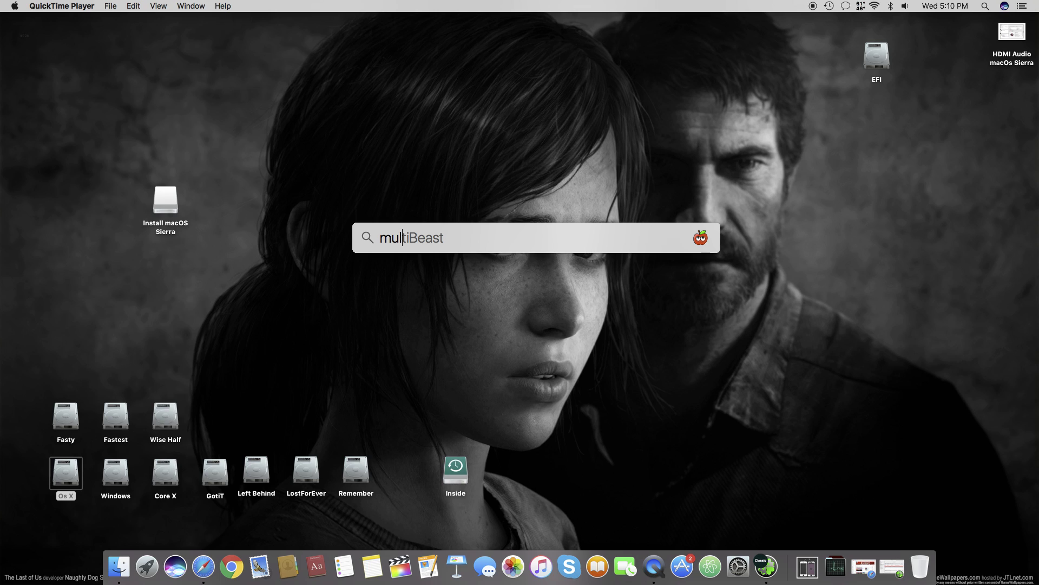
{"action": "type", "text": "l"}
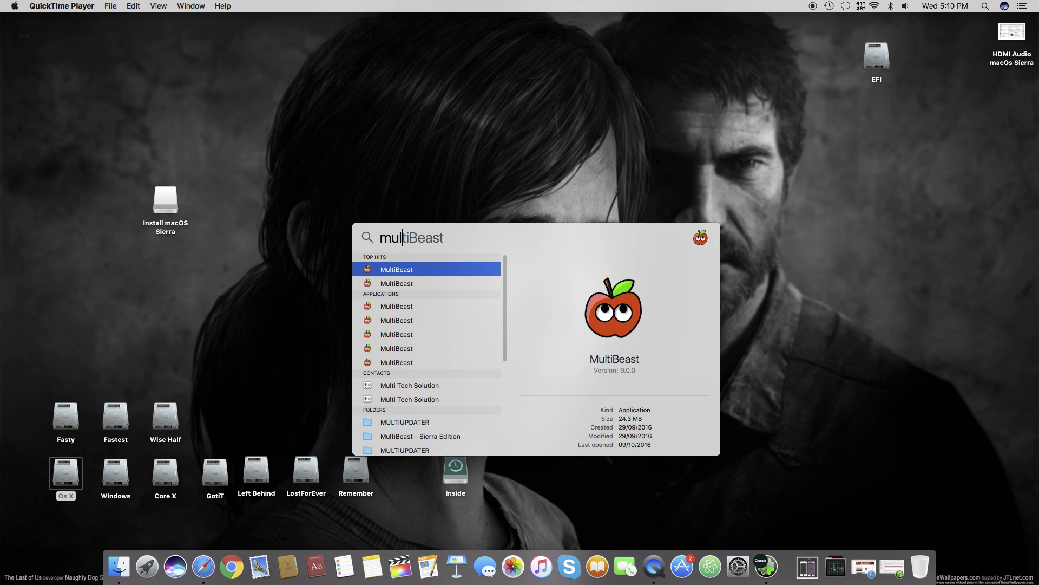
- Launch MultiBeast and enable 7/8/9 Series USB Support and Increase Max Port Limit
{"action": "key", "text": "Return"}
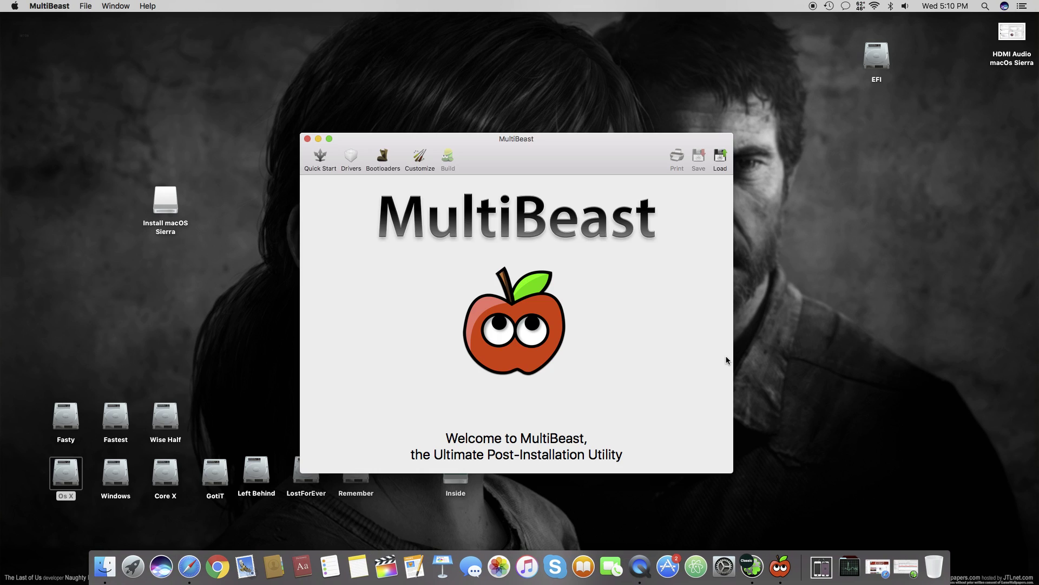
{"action": "left_click", "coordinate": [351, 157]}
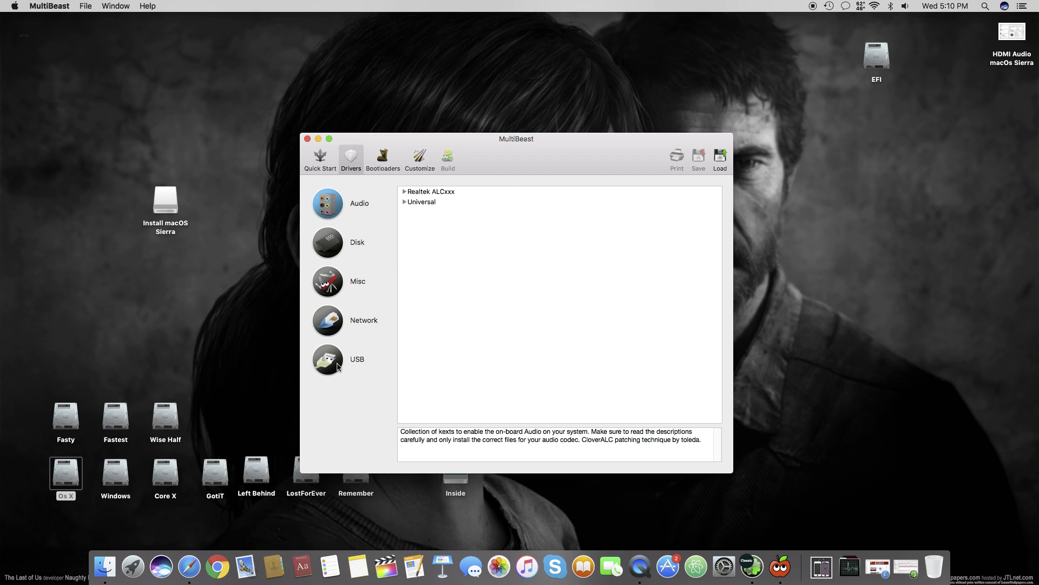
{"action": "left_click", "coordinate": [338, 364]}
{"action": "left_click", "coordinate": [437, 204]}
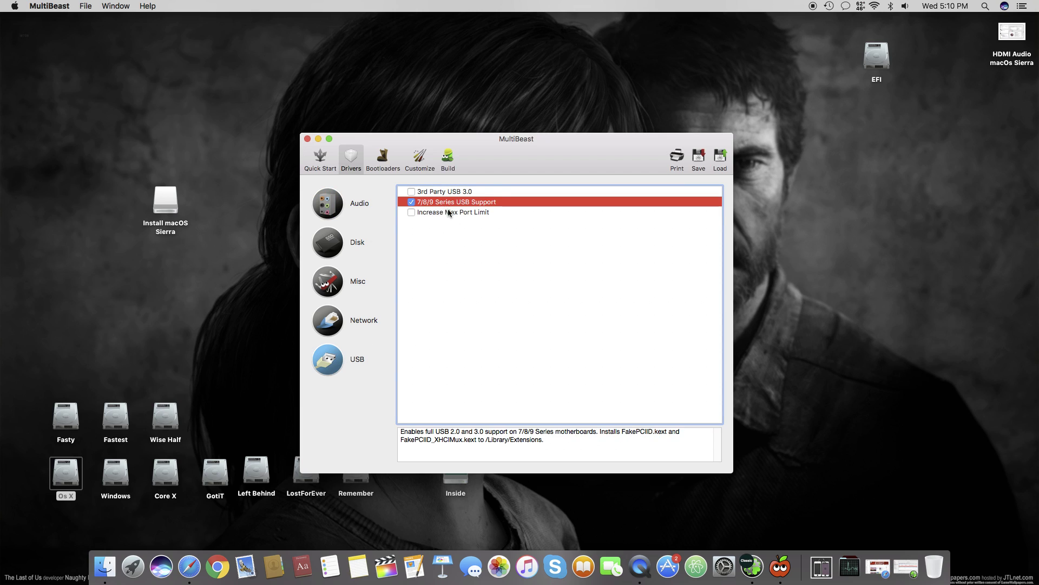
{"action": "left_click", "coordinate": [448, 212]}
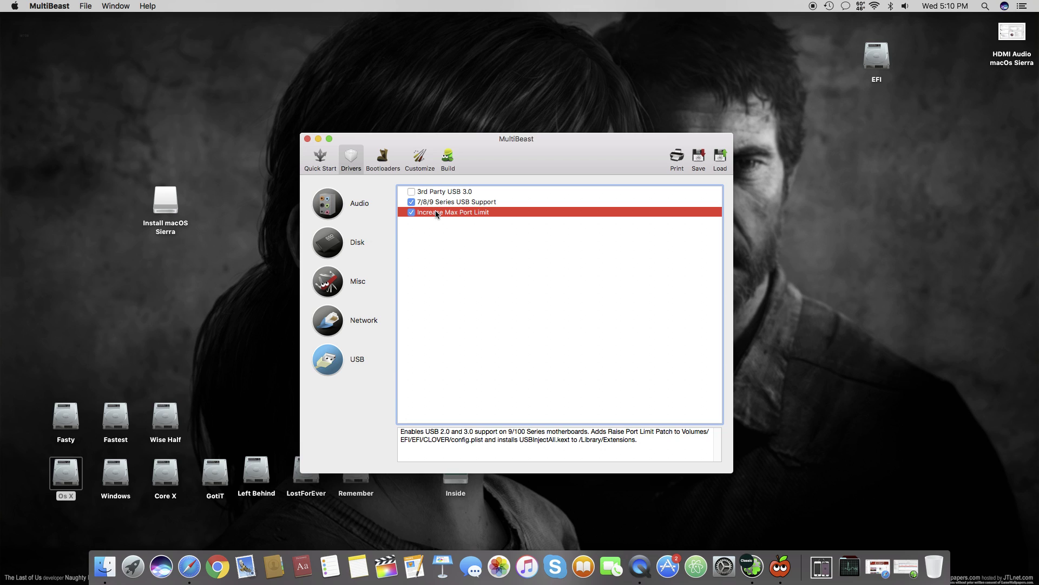
- Review the Build tab's Current Configuration, then close MultiBeast
{"action": "left_click", "coordinate": [448, 157]}
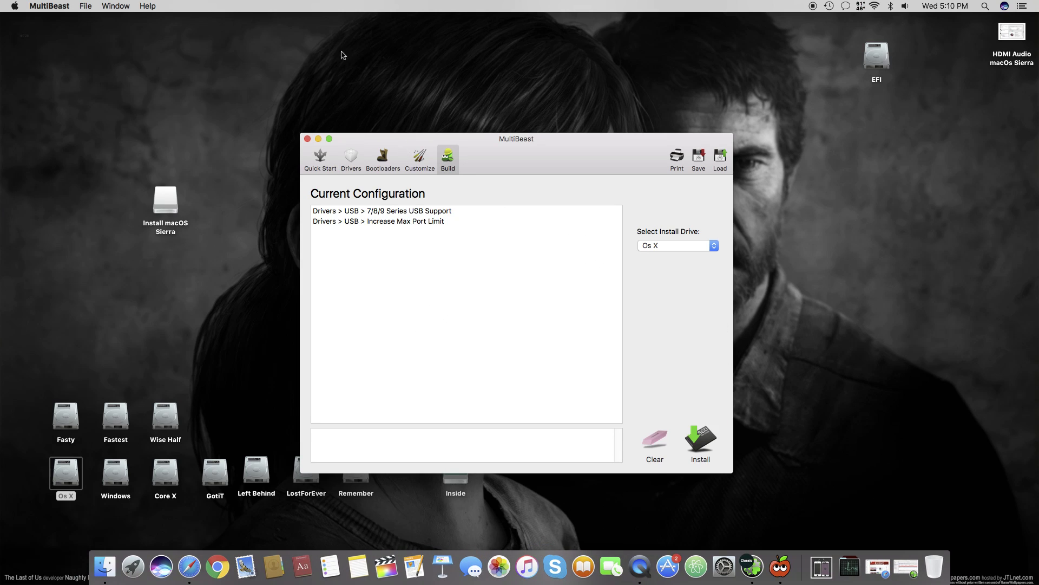
{"action": "left_click_drag", "start_coordinate": [579, 154], "coordinate": [599, 125]}
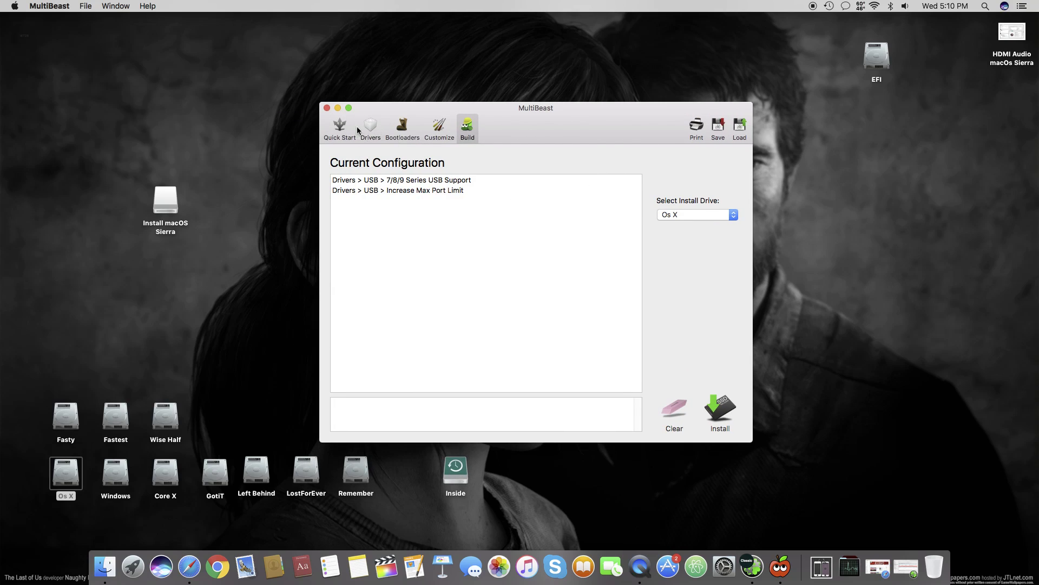
{"action": "left_click", "coordinate": [327, 108]}
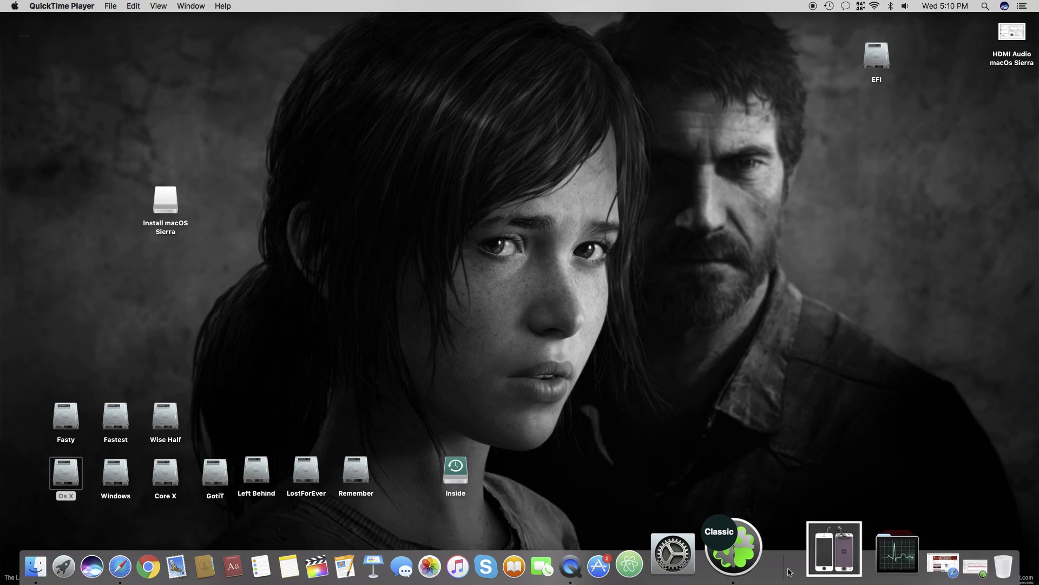
- Launch Clover Configurator on config.plist and go to Kernel and Kext Patches
{"action": "left_click", "coordinate": [756, 539]}
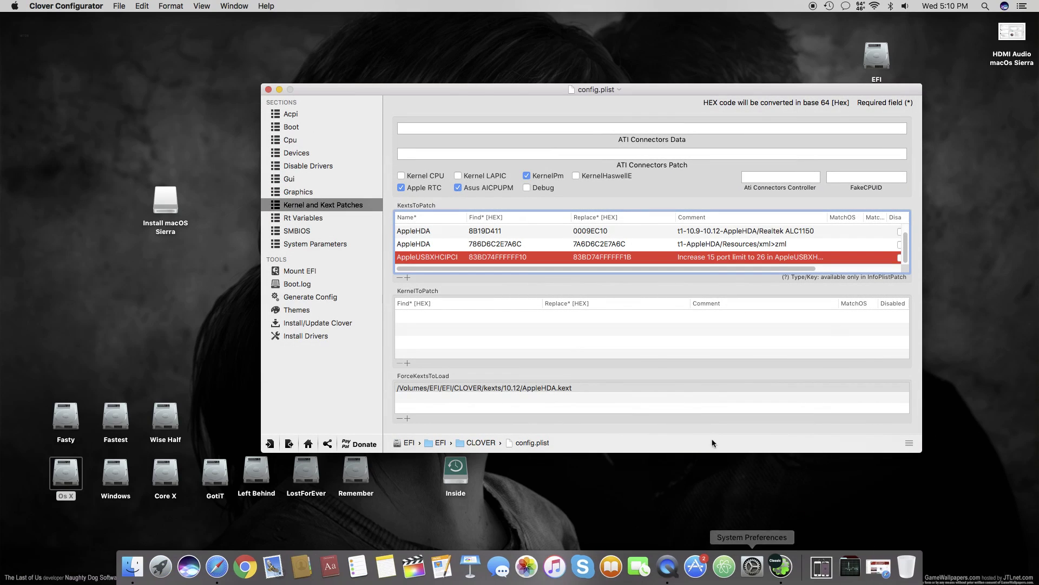
{"action": "left_click", "coordinate": [309, 444]}
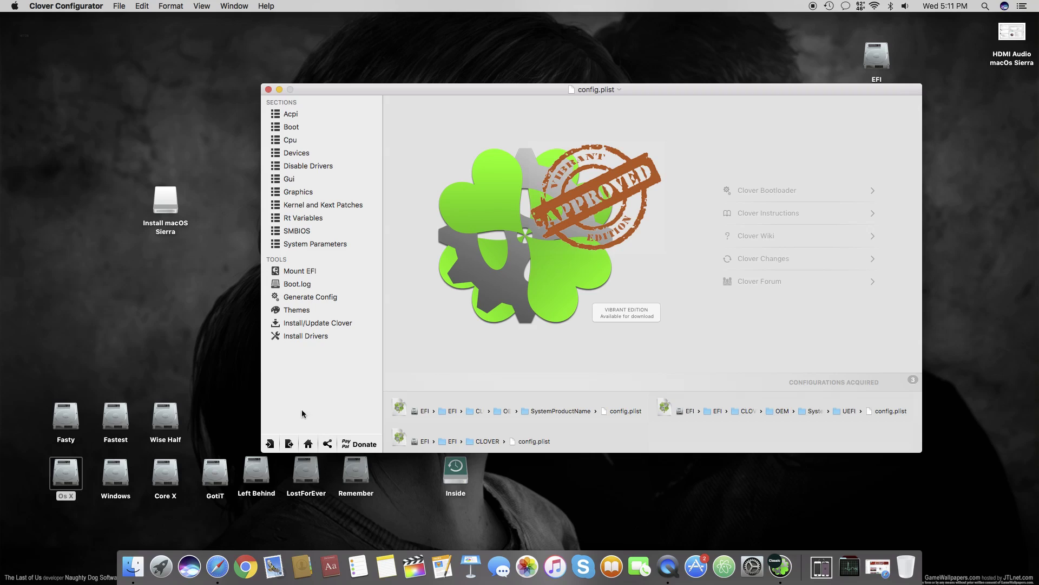
{"action": "left_click", "coordinate": [311, 204]}
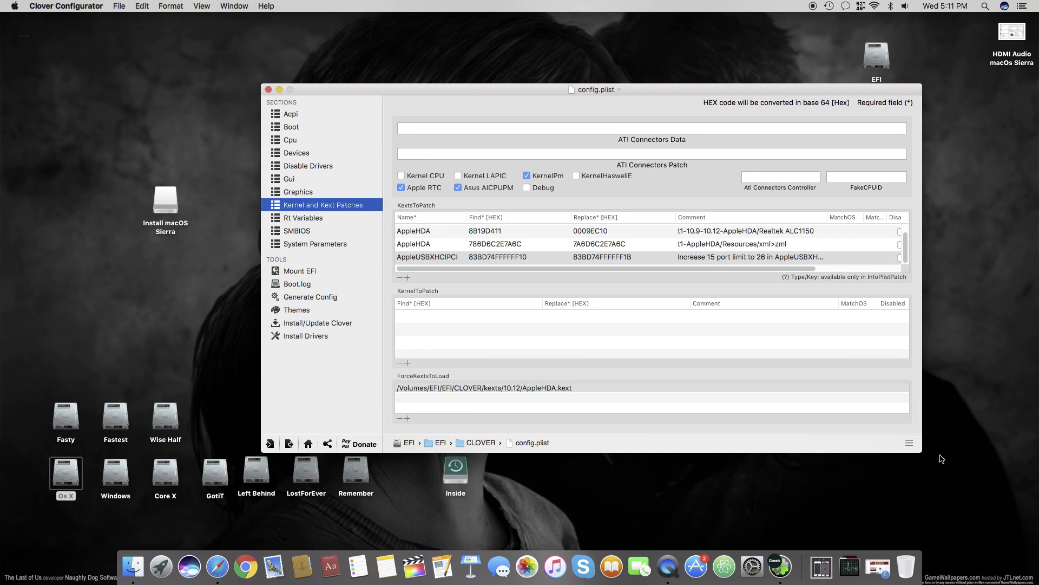
- Inspect the AppleUSBXHCIPCI patch (83BD74FFFFFF10 to 83BD74FFFFFF1B) with the Comment column widened
{"action": "left_click_drag", "start_coordinate": [924, 450], "coordinate": [936, 481]}
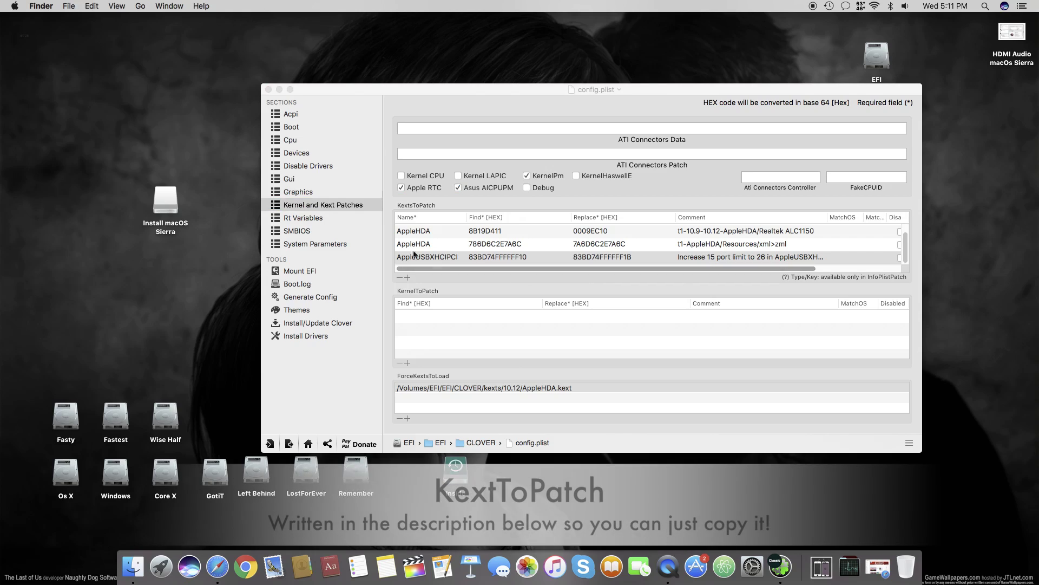
{"action": "left_click", "coordinate": [402, 256]}
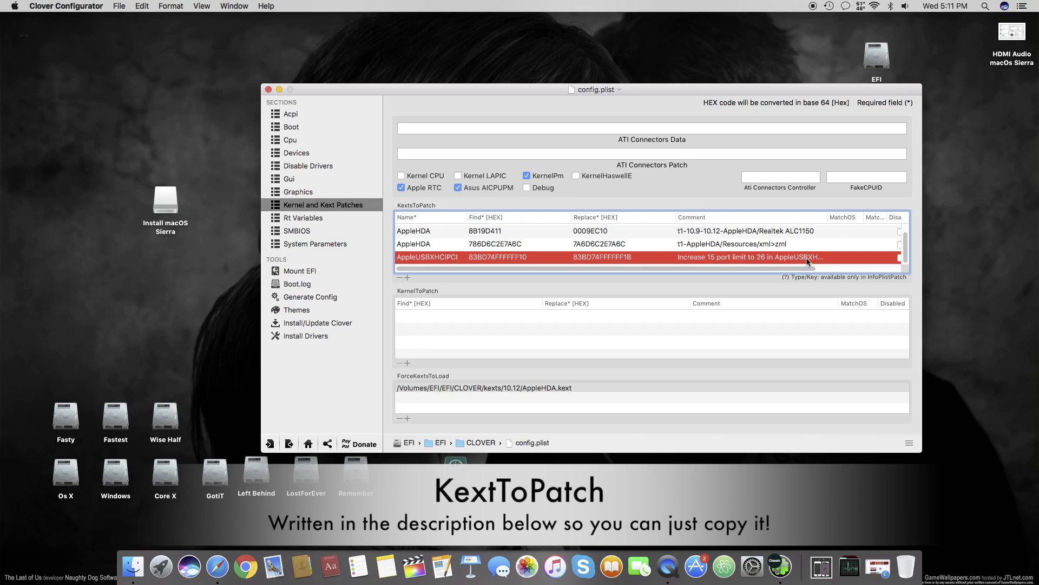
{"action": "left_click_drag", "start_coordinate": [828, 216], "coordinate": [849, 216]}
{"action": "scroll", "coordinate": [727, 265], "scroll_direction": "up", "scroll_amount": 1}
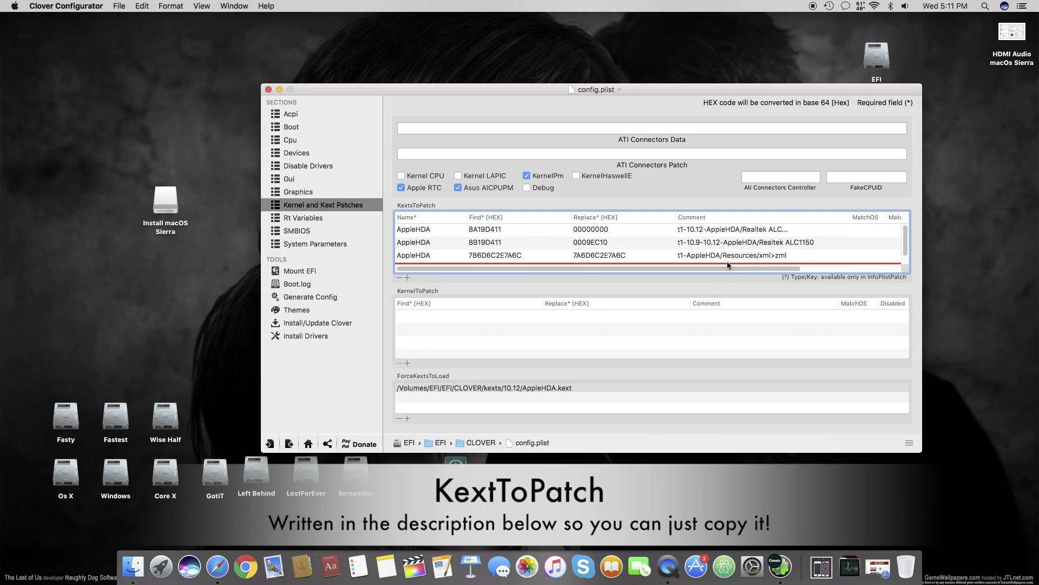
{"action": "scroll", "coordinate": [725, 254], "scroll_direction": "down", "scroll_amount": 1}
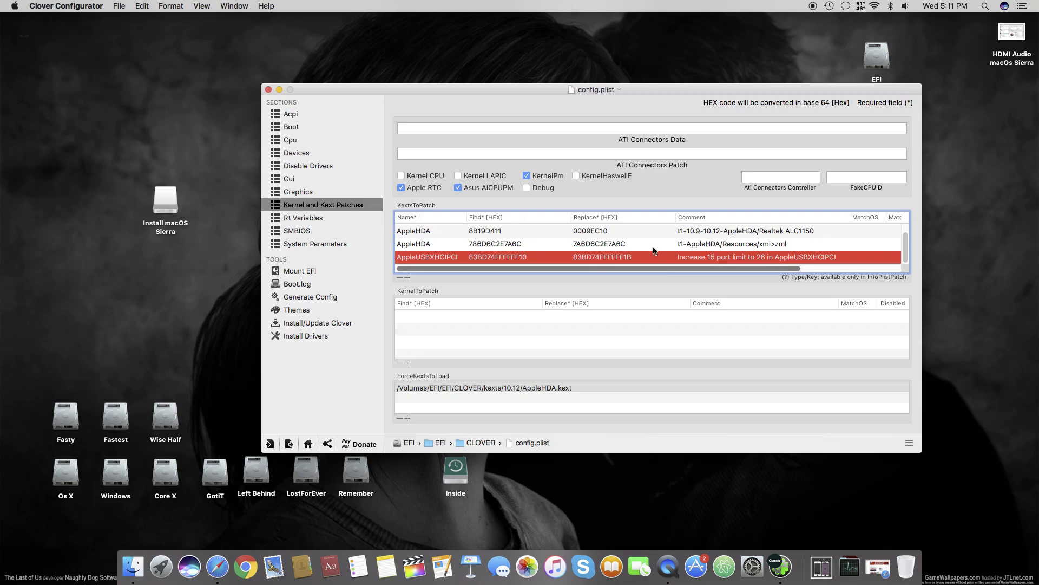
- Close config.plist and open the EFI drive's EFI > CLOVER > kexts > 10.12 folder
{"action": "left_click", "coordinate": [268, 89]}
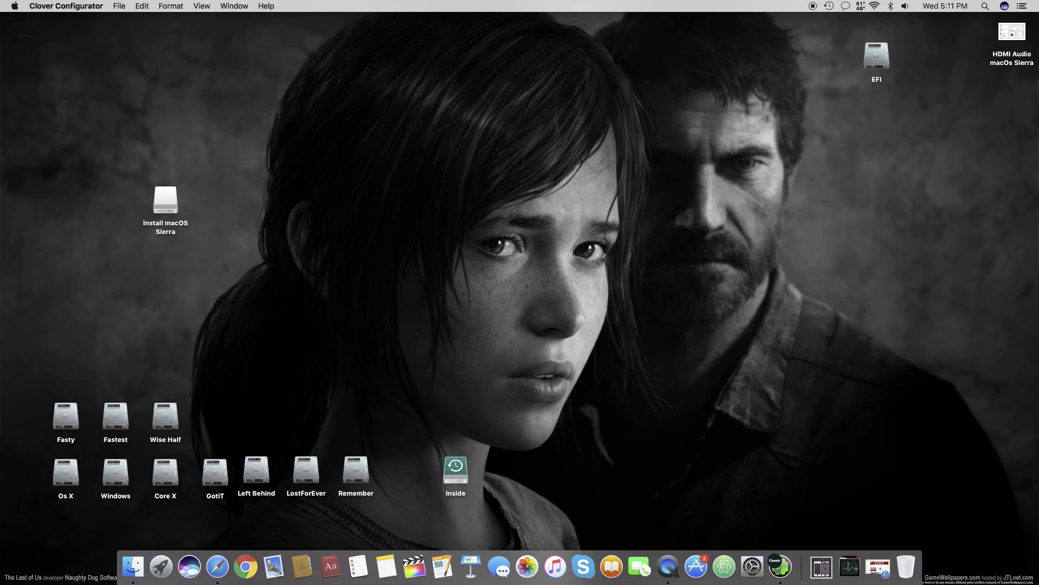
{"action": "double_click", "coordinate": [874, 54]}
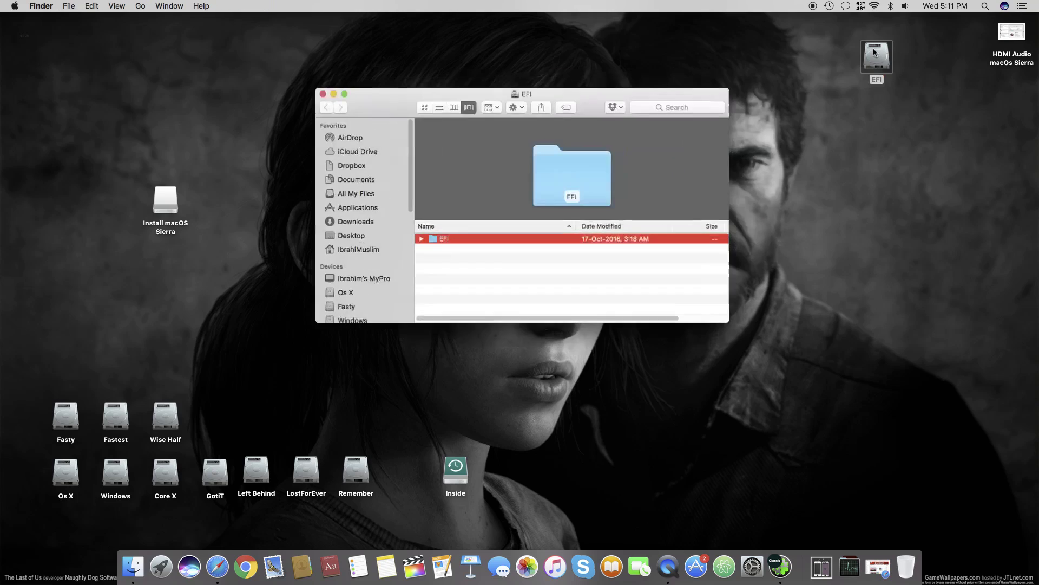
{"action": "key", "text": "super+Down"}
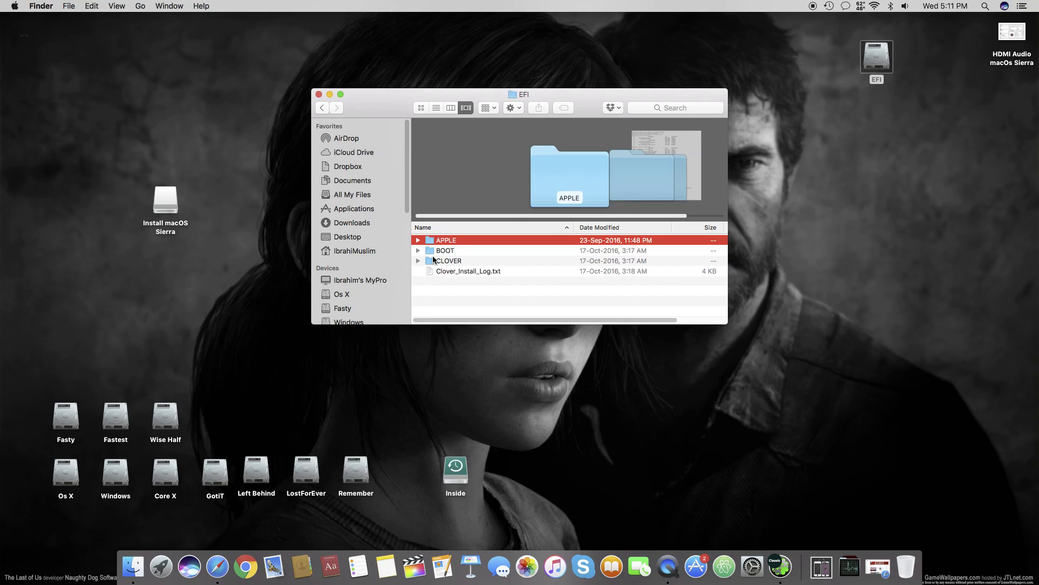
{"action": "left_click", "coordinate": [433, 261]}
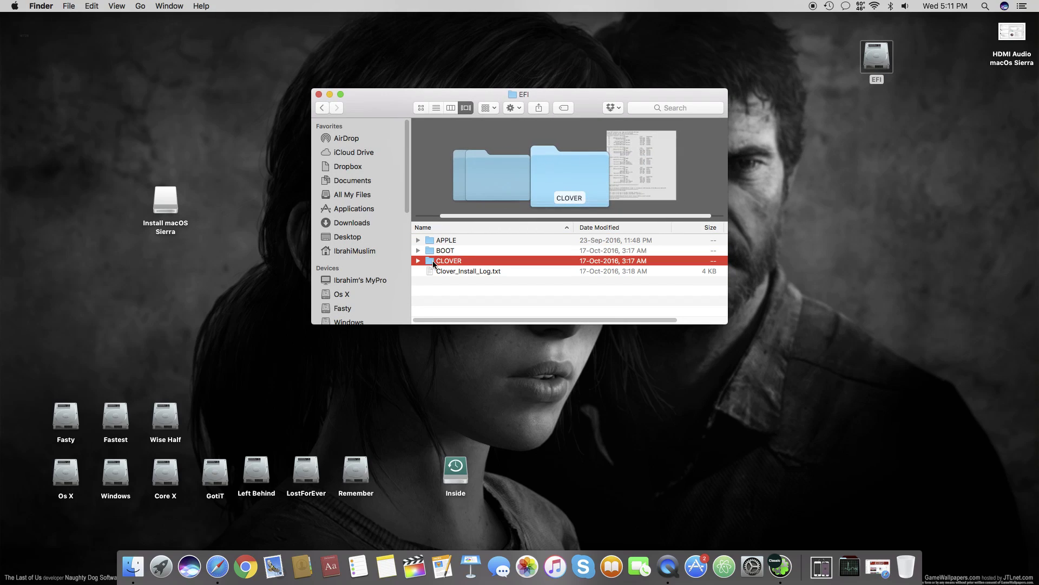
{"action": "double_click", "coordinate": [427, 260]}
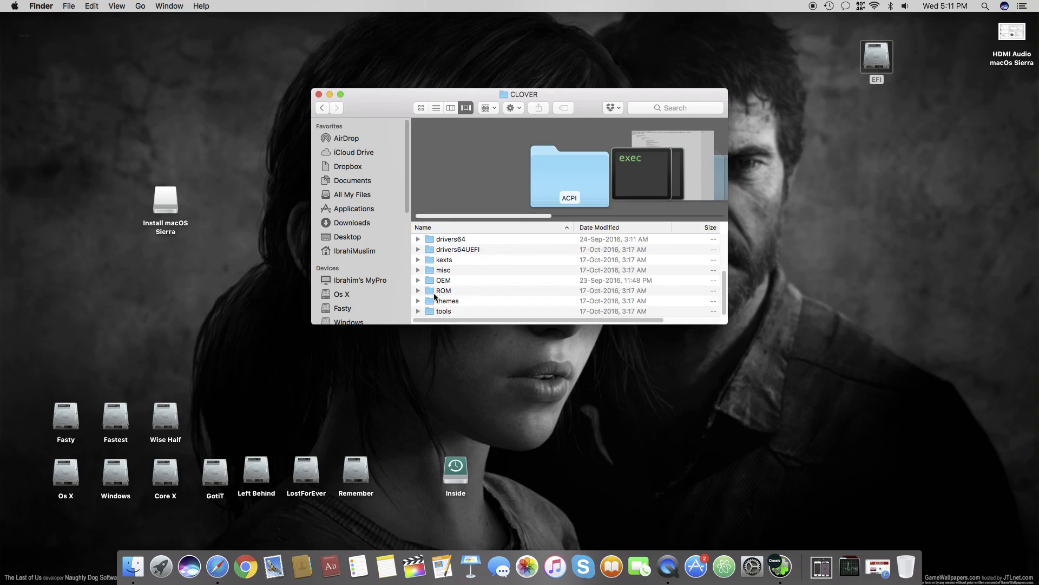
{"action": "double_click", "coordinate": [440, 261]}
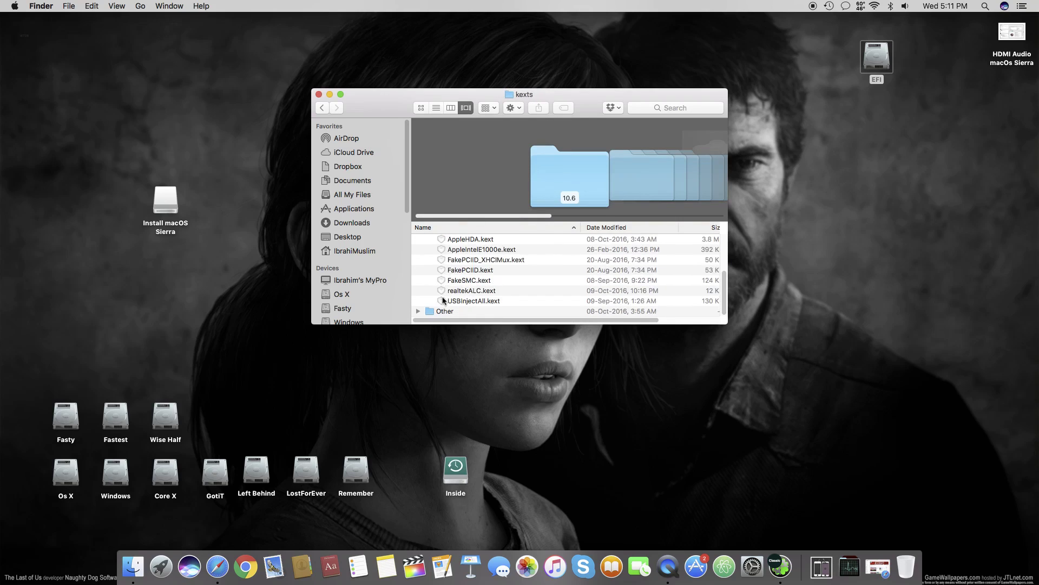
{"action": "scroll", "coordinate": [443, 266], "scroll_direction": "down", "scroll_amount": 3}
{"action": "scroll", "coordinate": [444, 268], "scroll_direction": "up", "scroll_amount": 1}
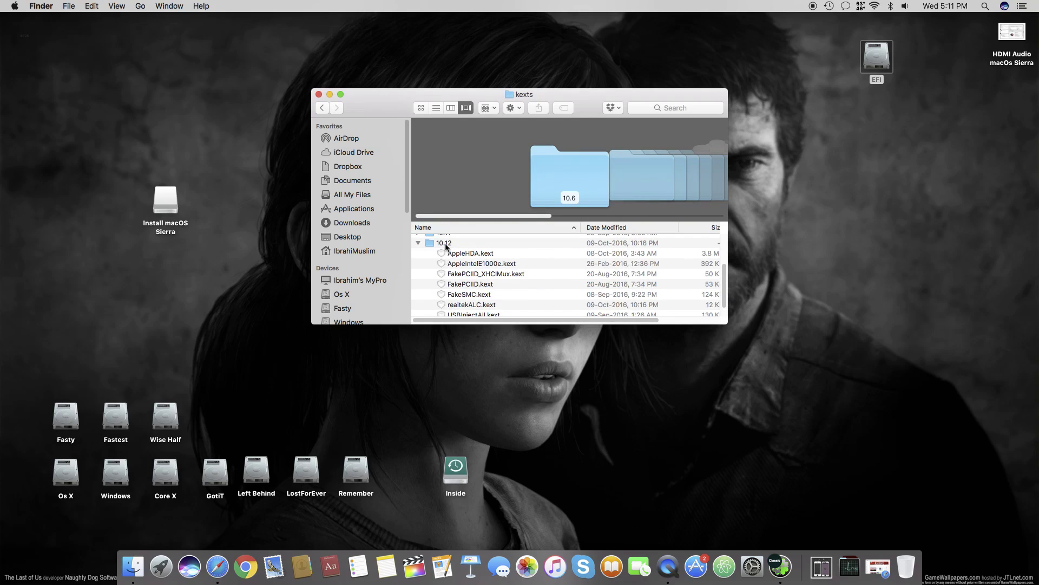
{"action": "double_click", "coordinate": [444, 243]}
- Enlarge the 10.12 window and highlight FakePCIID_XHCIMux.kext, FakePCIID.kext and USBInjectAll.kext
{"action": "double_click", "coordinate": [401, 107]}
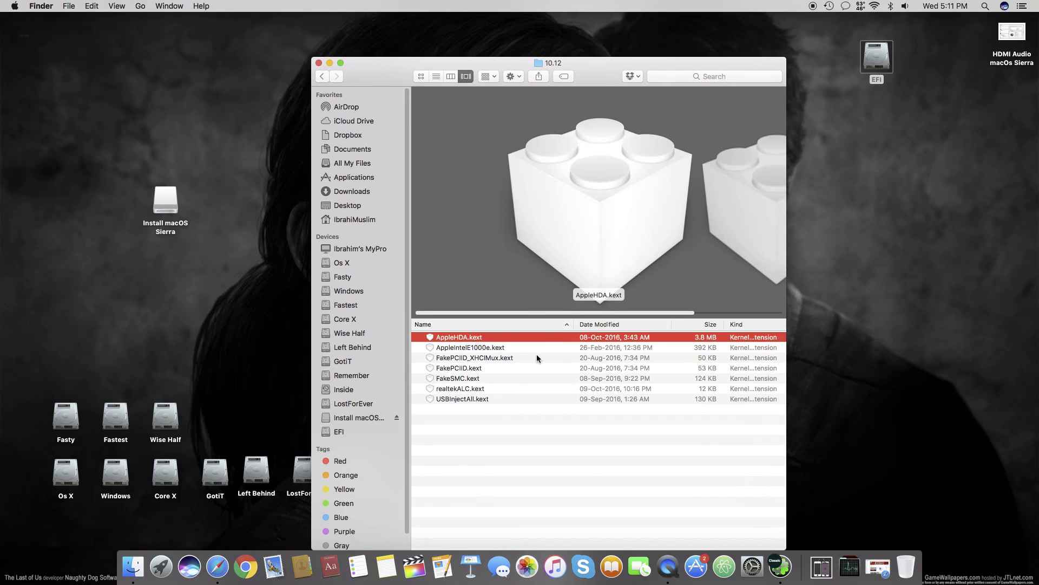
{"action": "key", "text": "space"}
{"action": "key", "text": "space"}
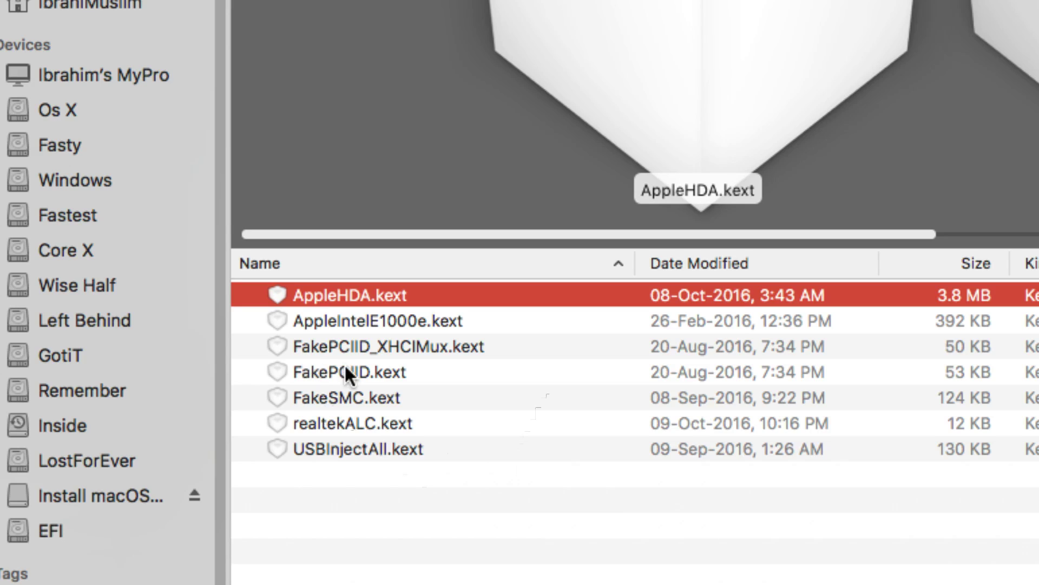
{"action": "left_click", "coordinate": [368, 349]}
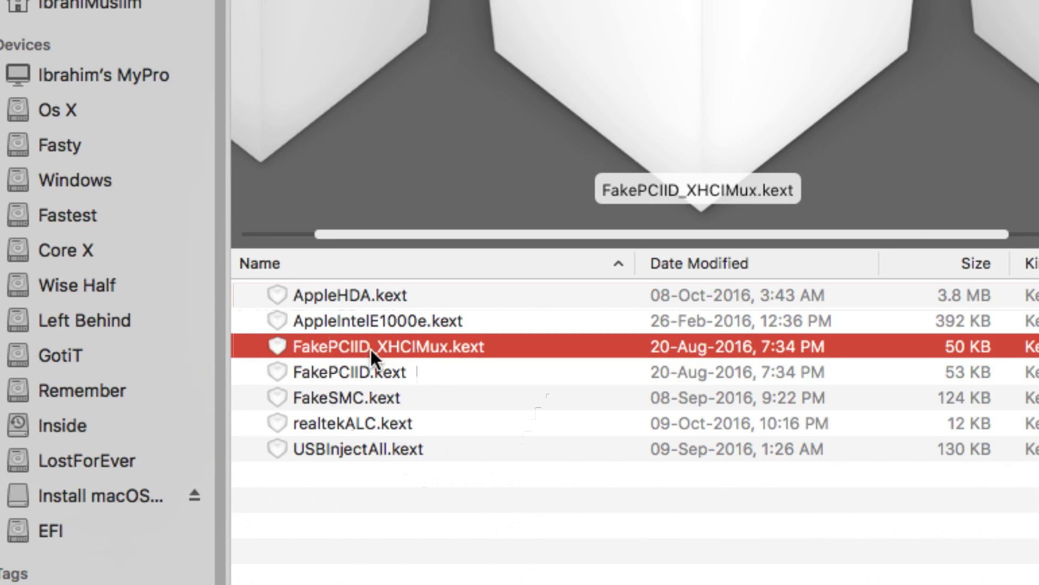
{"action": "left_click", "coordinate": [367, 372]}
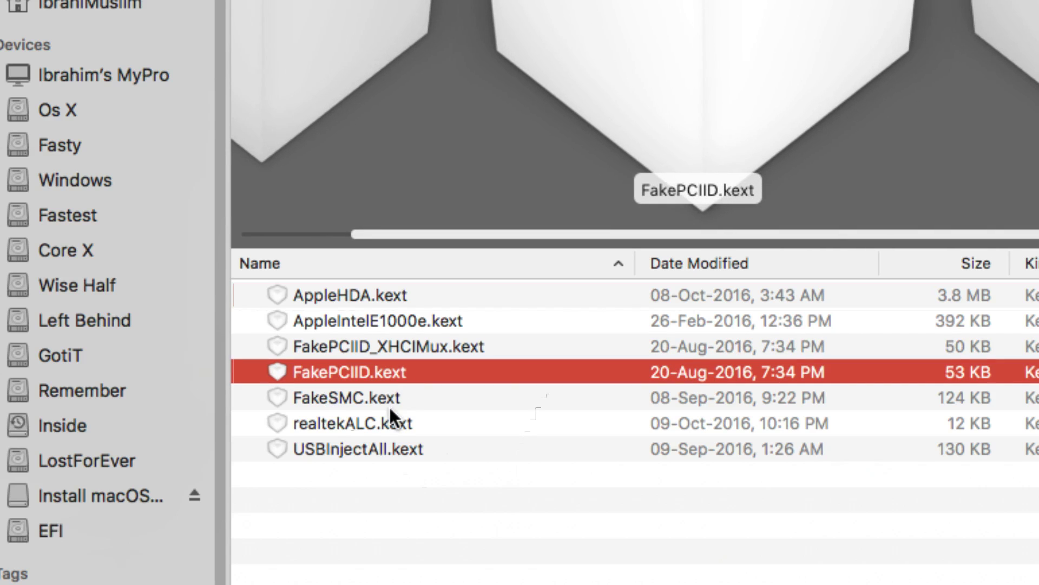
{"action": "left_click", "coordinate": [336, 448]}
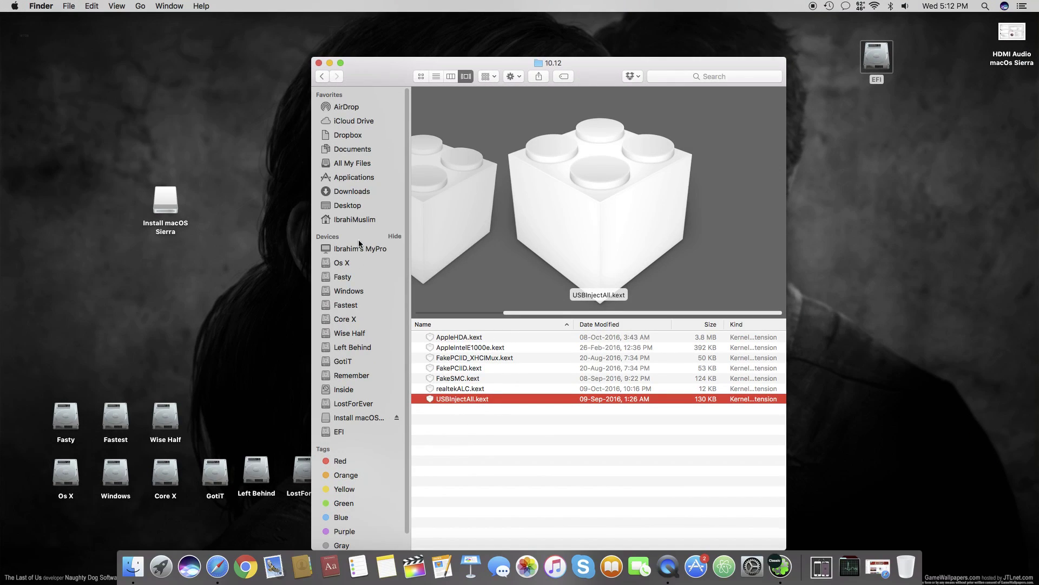
- Browse the Os X drive in icon view and widen its Finder window
{"action": "left_click", "coordinate": [357, 264]}
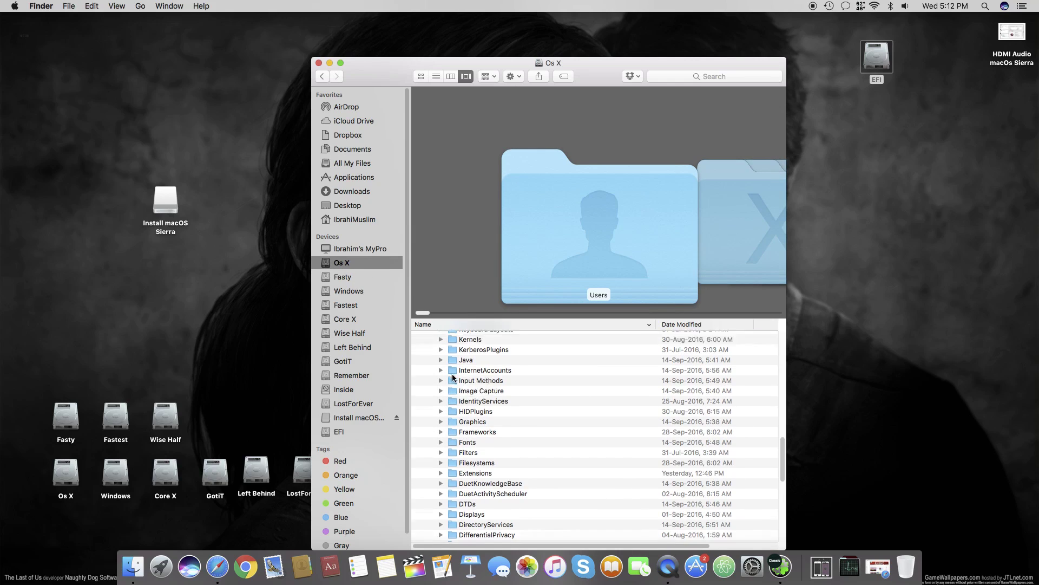
{"action": "left_click", "coordinate": [429, 357]}
{"action": "left_click", "coordinate": [421, 76]}
{"action": "left_click_drag", "start_coordinate": [393, 70], "coordinate": [340, 65]}
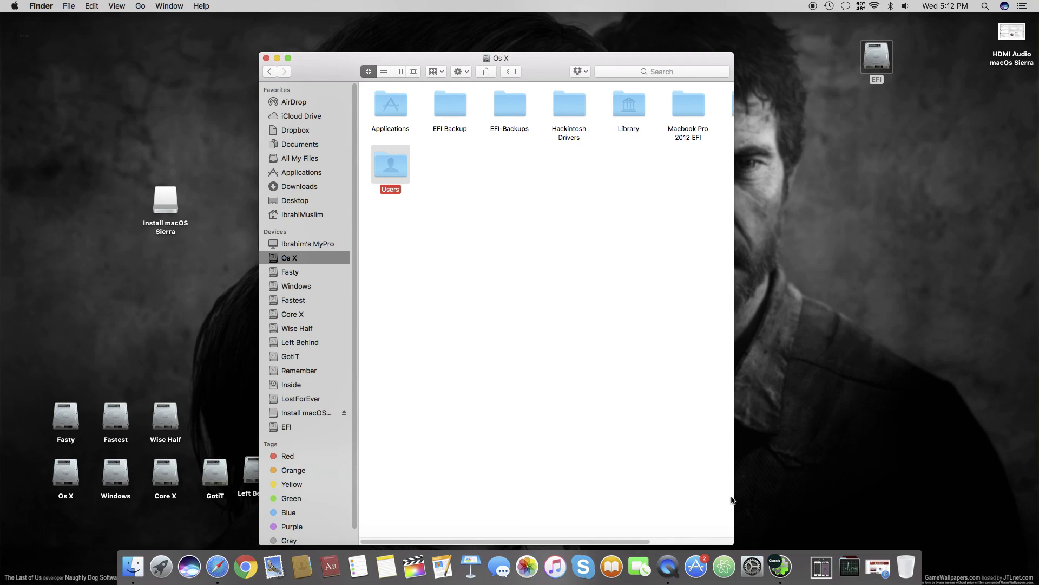
{"action": "left_click_drag", "start_coordinate": [733, 482], "coordinate": [872, 464]}
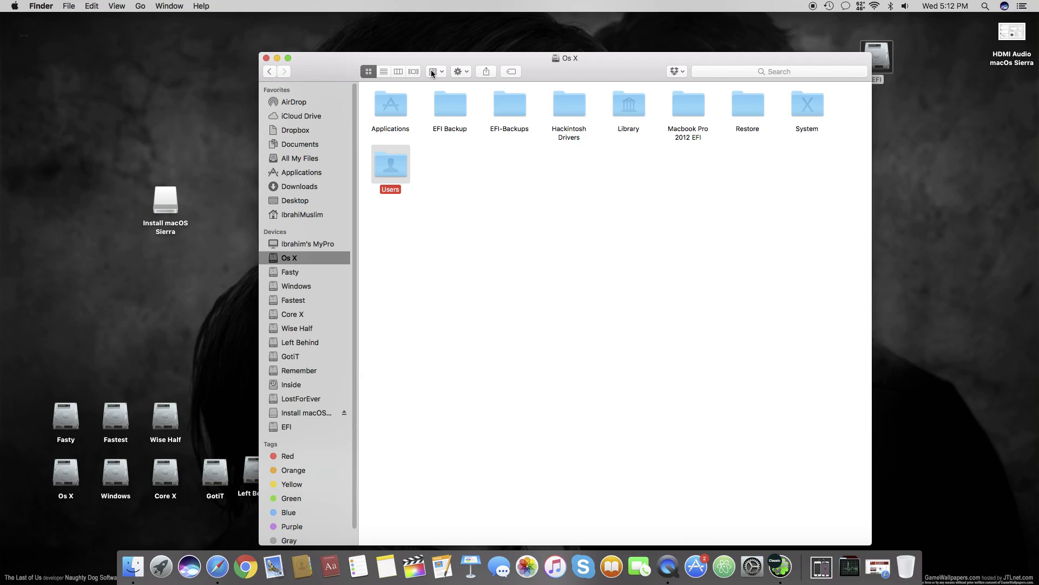
- In Library > Extensions list view, select USBInjectAll.kext, FakePCIID.kext and FakePCIID_XHCIMux.kext
{"action": "double_click", "coordinate": [634, 104]}
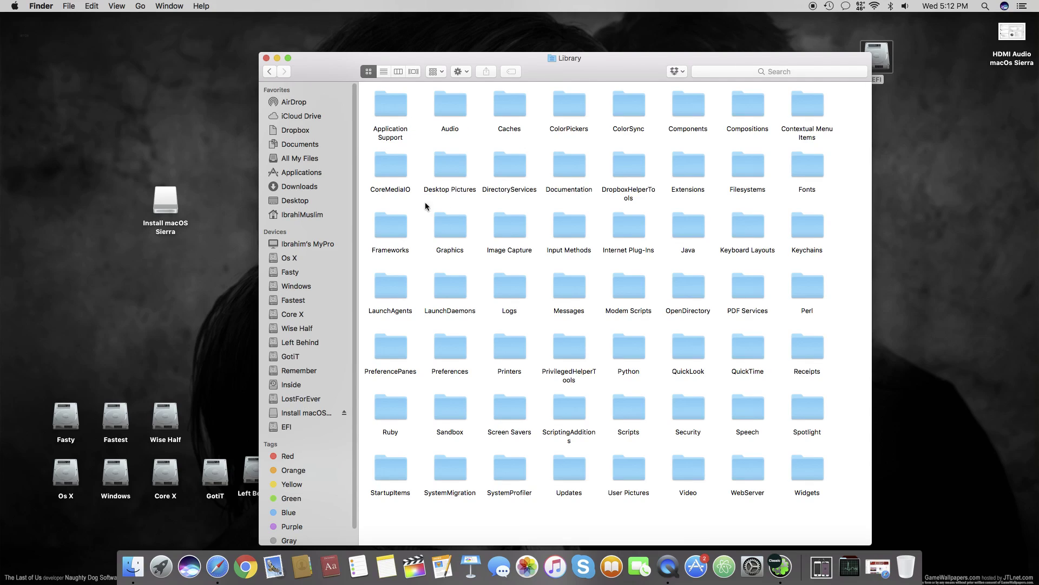
{"action": "key", "text": "e"}
{"action": "double_click", "coordinate": [680, 187]}
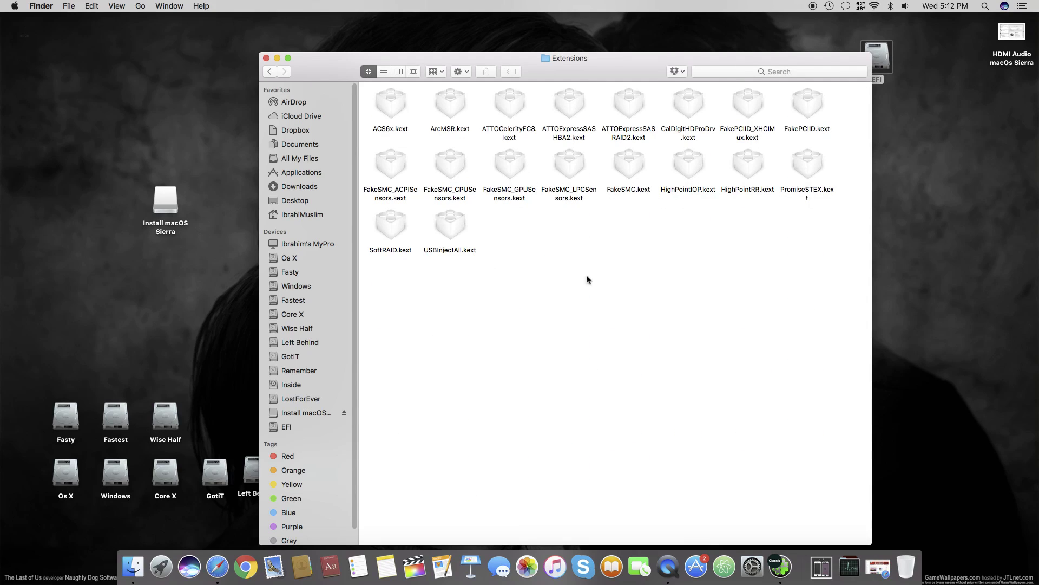
{"action": "left_click", "coordinate": [382, 72]}
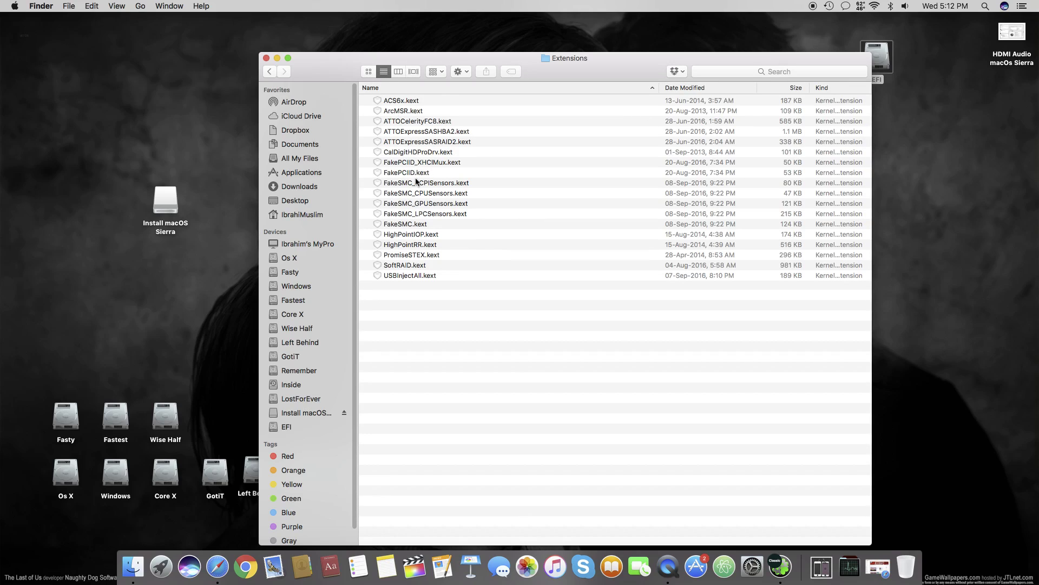
{"action": "left_click", "coordinate": [388, 164]}
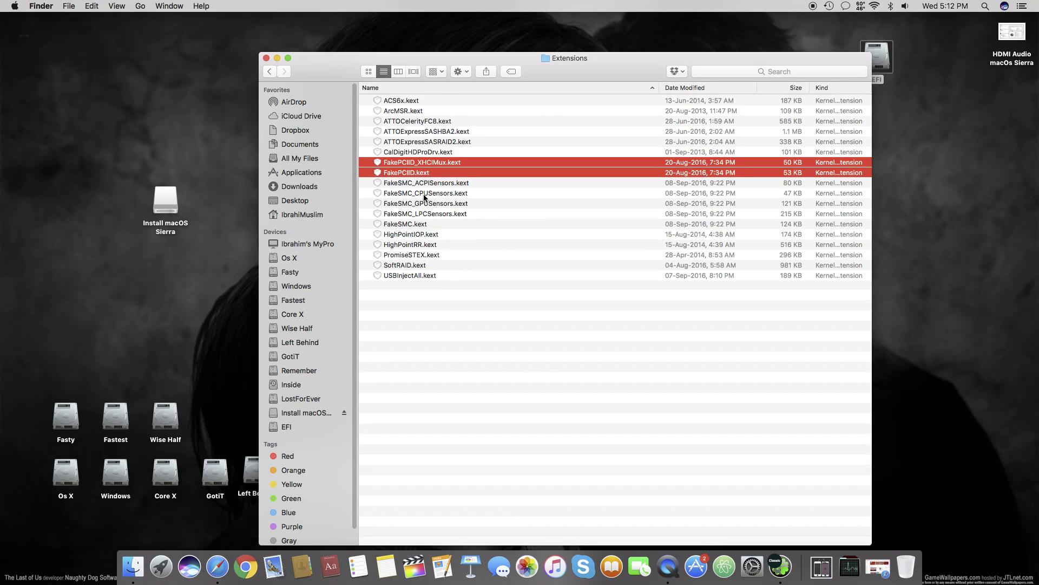
{"action": "left_click", "coordinate": [408, 275], "text": "shift"}
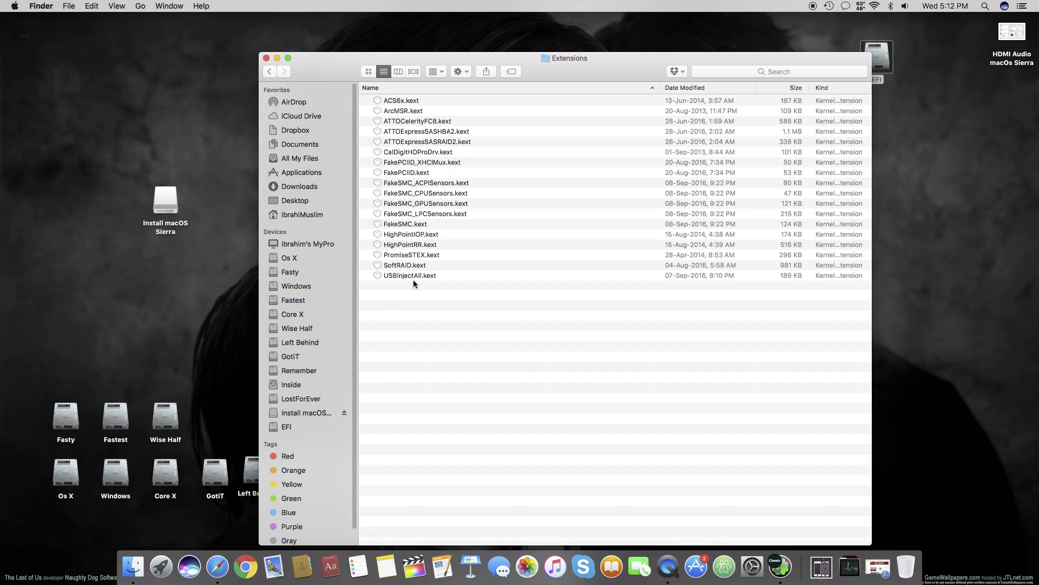
{"action": "left_click", "coordinate": [414, 277]}
{"action": "left_click", "coordinate": [420, 173], "text": "super"}
{"action": "left_click", "coordinate": [420, 162], "text": "super"}
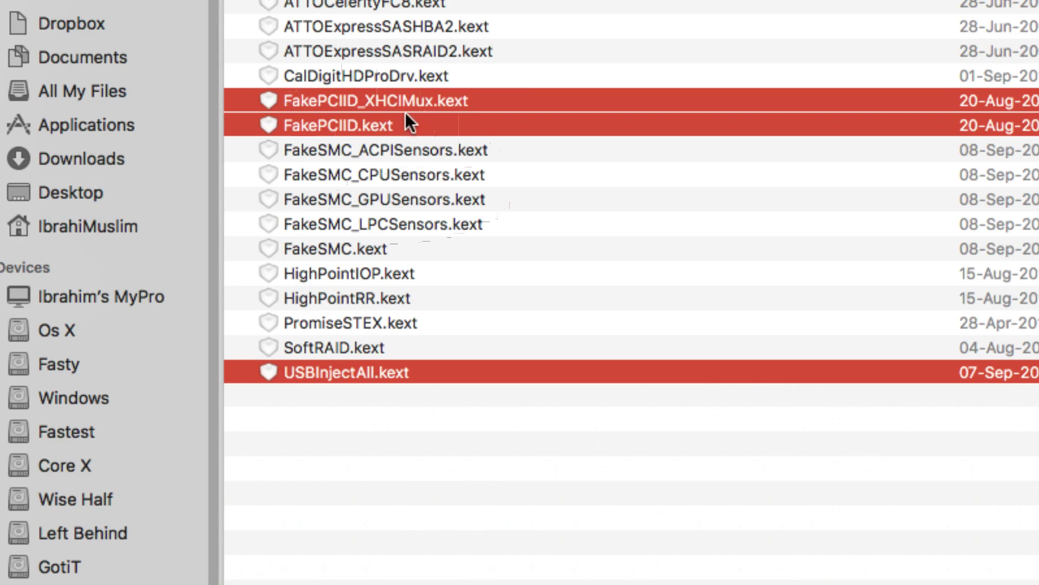
- Copy the three USB kexts and open the EFI partition's EFI > CLOVER > kexts folder
{"action": "right_click", "coordinate": [403, 105]}
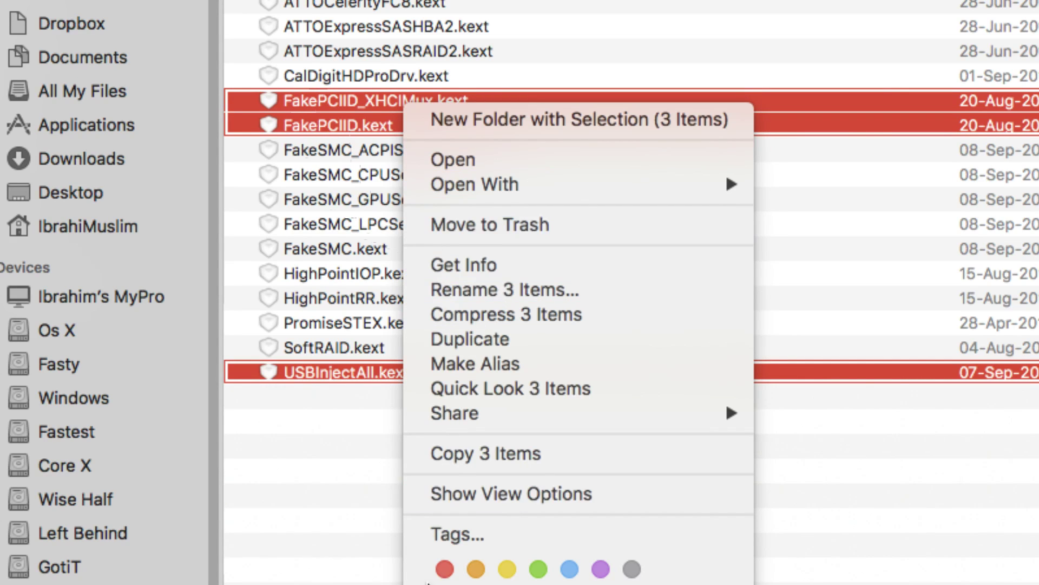
{"action": "left_click", "coordinate": [448, 452]}
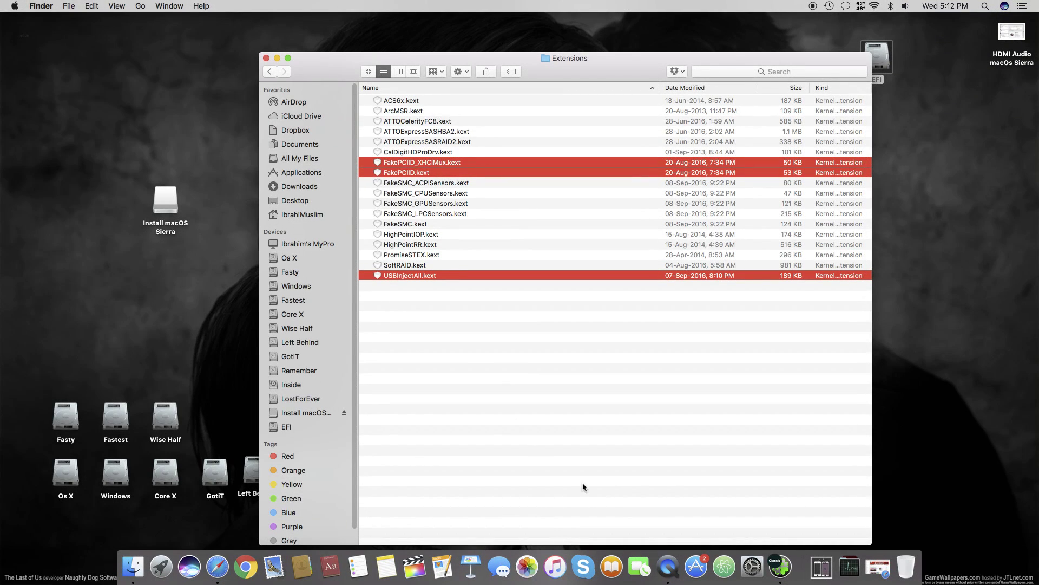
{"action": "double_click", "coordinate": [877, 59]}
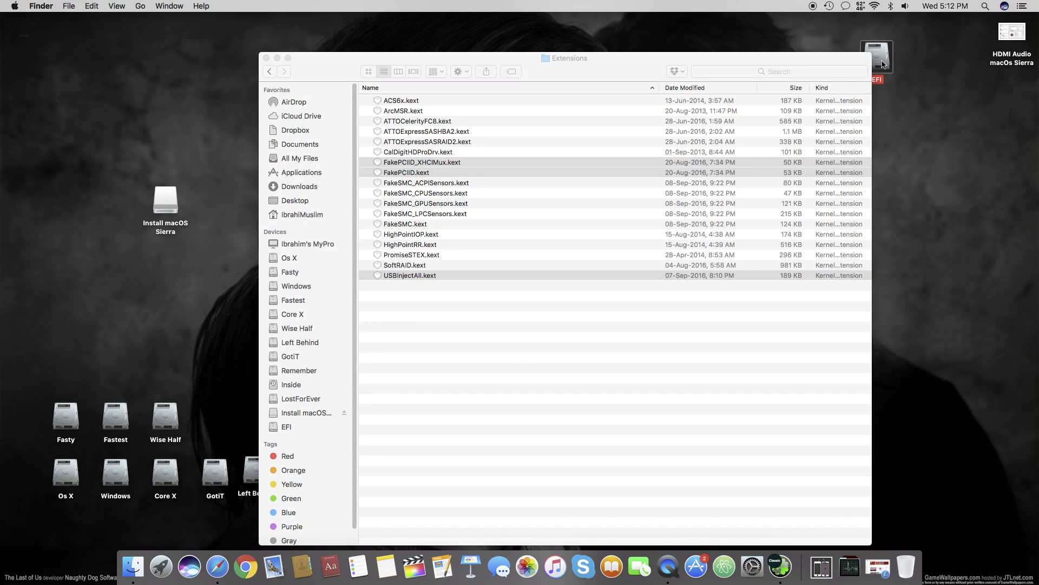
{"action": "double_click", "coordinate": [408, 108]}
{"action": "double_click", "coordinate": [414, 131]}
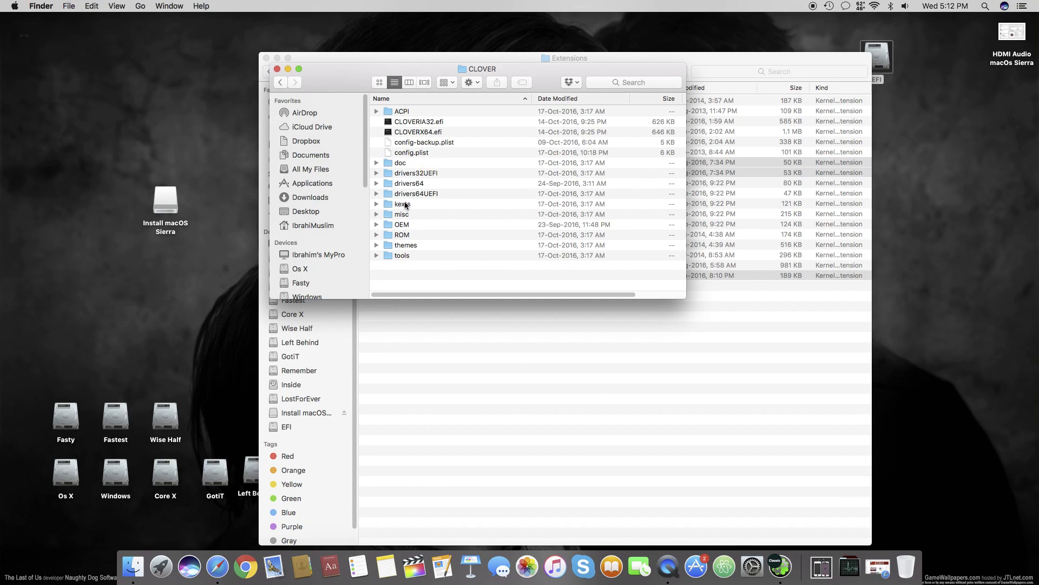
{"action": "double_click", "coordinate": [402, 204]}
- Paste the kexts into 10.12, stop at the replace prompt, and close the window
{"action": "left_click", "coordinate": [413, 174]}
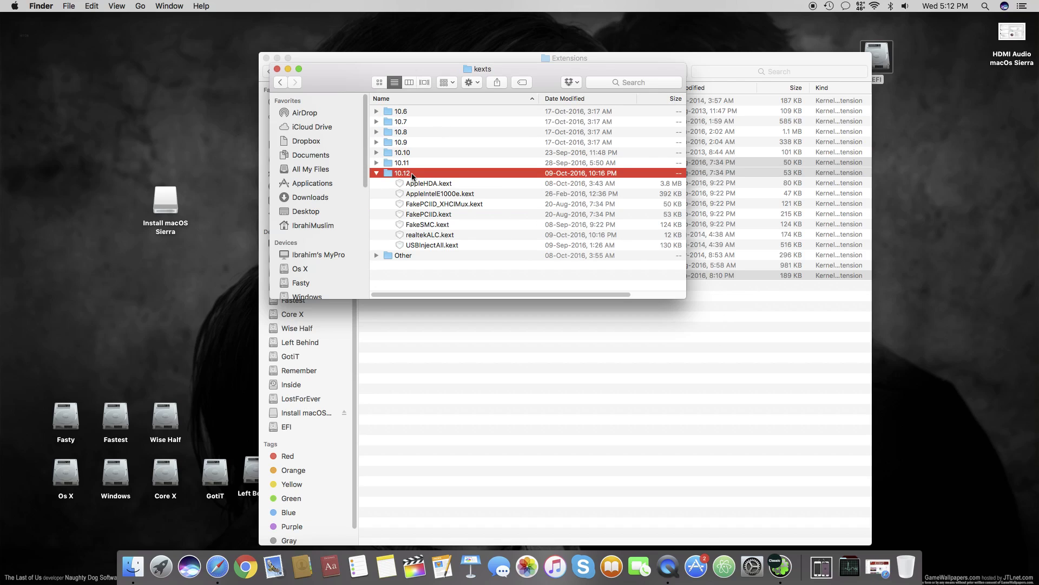
{"action": "right_click", "coordinate": [420, 176]}
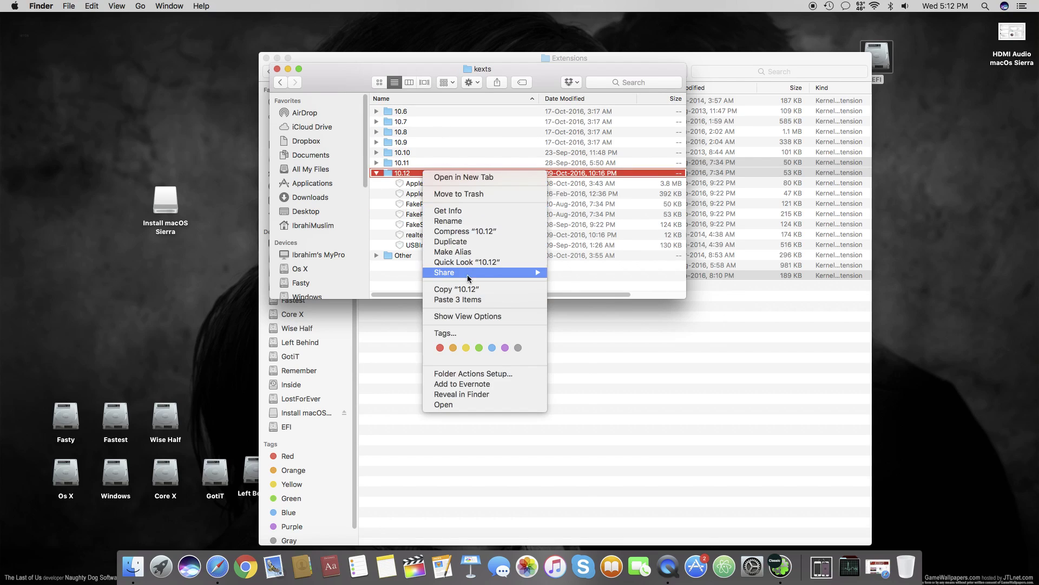
{"action": "left_click", "coordinate": [459, 301]}
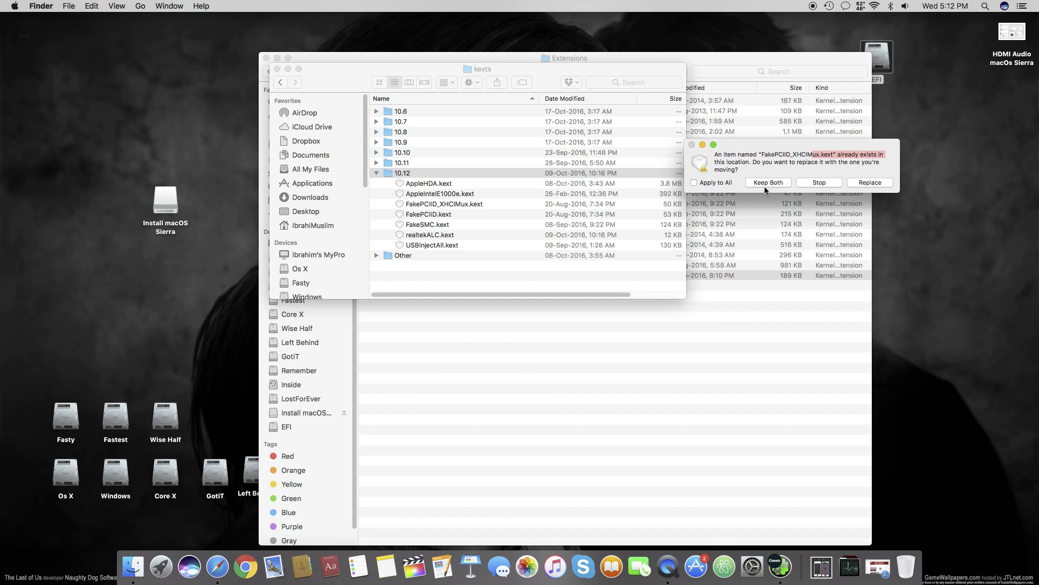
{"action": "left_click", "coordinate": [820, 183]}
{"action": "left_click", "coordinate": [459, 208]}
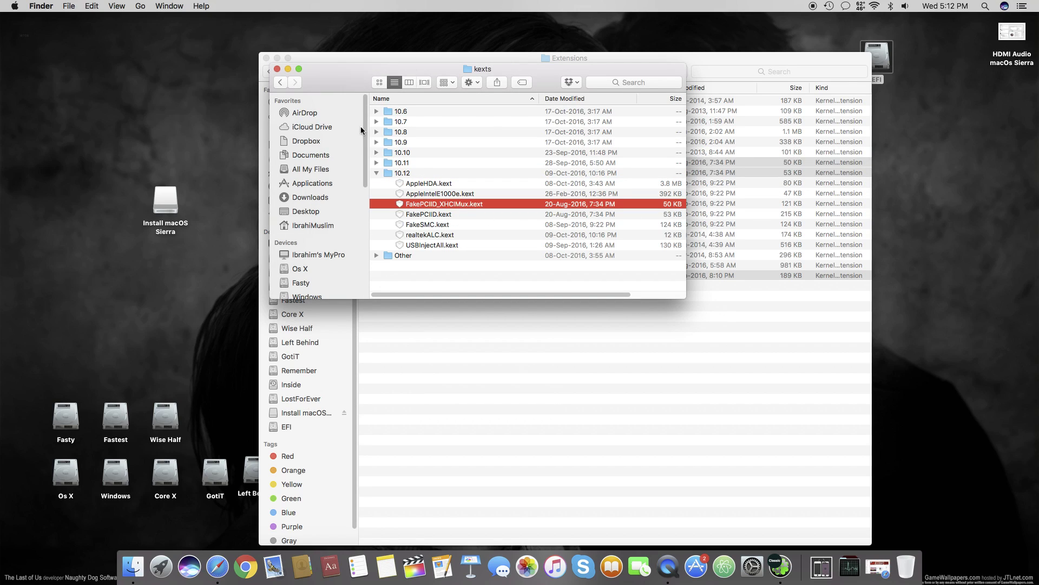
{"action": "left_click", "coordinate": [277, 69]}
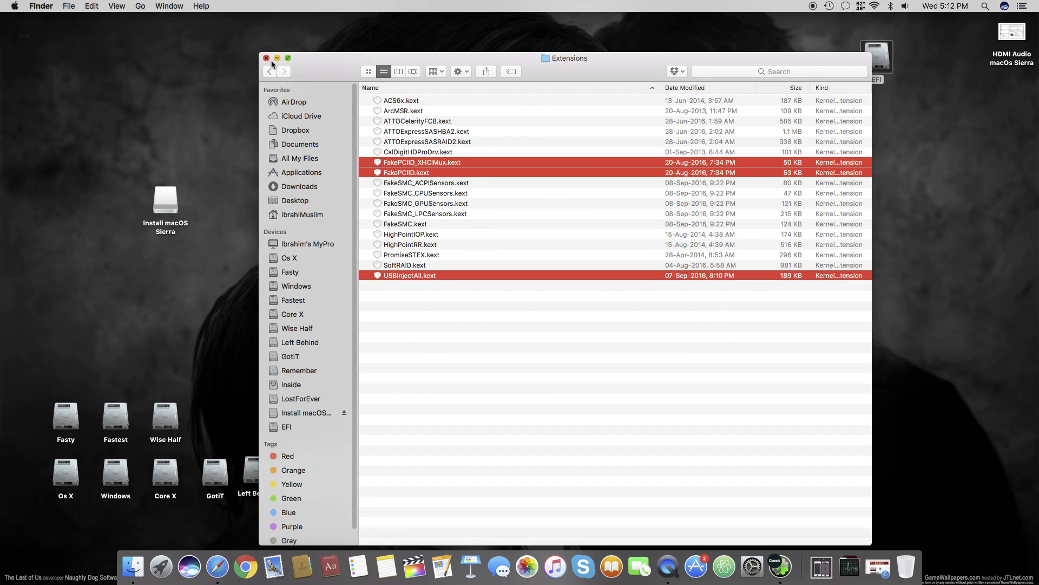
- Close Extensions, reopen the EFI config.plist in Clover Configurator and select the AppleUSBXHCIPCI kext patch
{"action": "left_click", "coordinate": [266, 58]}
{"action": "left_click", "coordinate": [791, 574]}
{"action": "double_click", "coordinate": [499, 372]}
{"action": "left_click", "coordinate": [307, 136]}
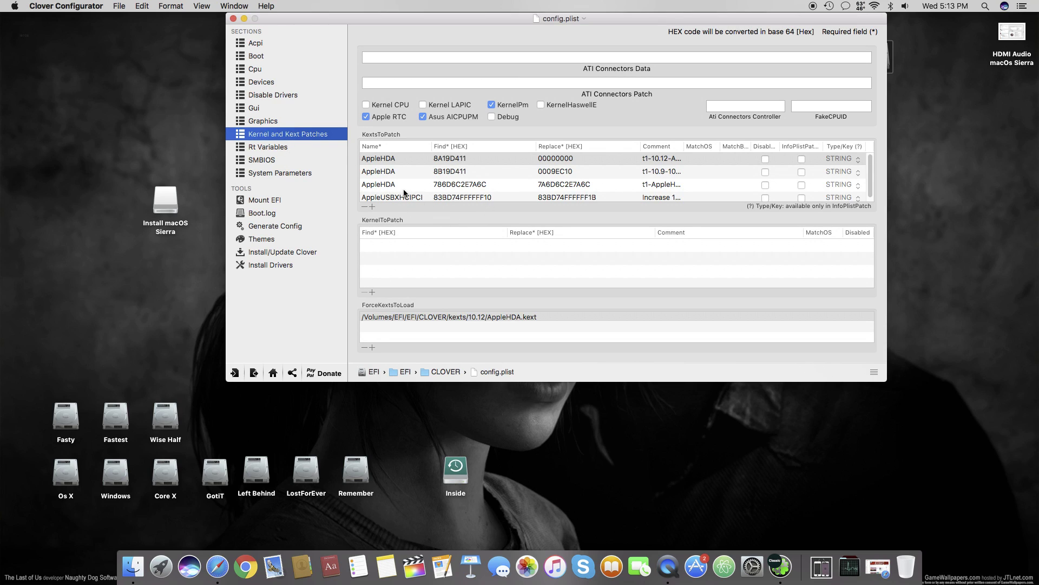
{"action": "left_click", "coordinate": [436, 197]}
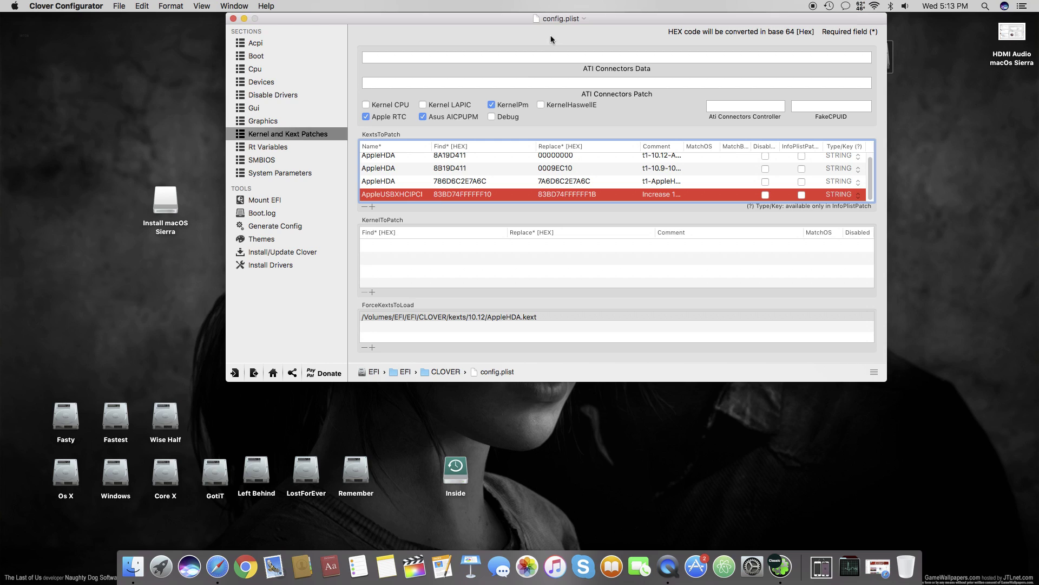
{"action": "left_click_drag", "start_coordinate": [505, 20], "coordinate": [526, 51]}
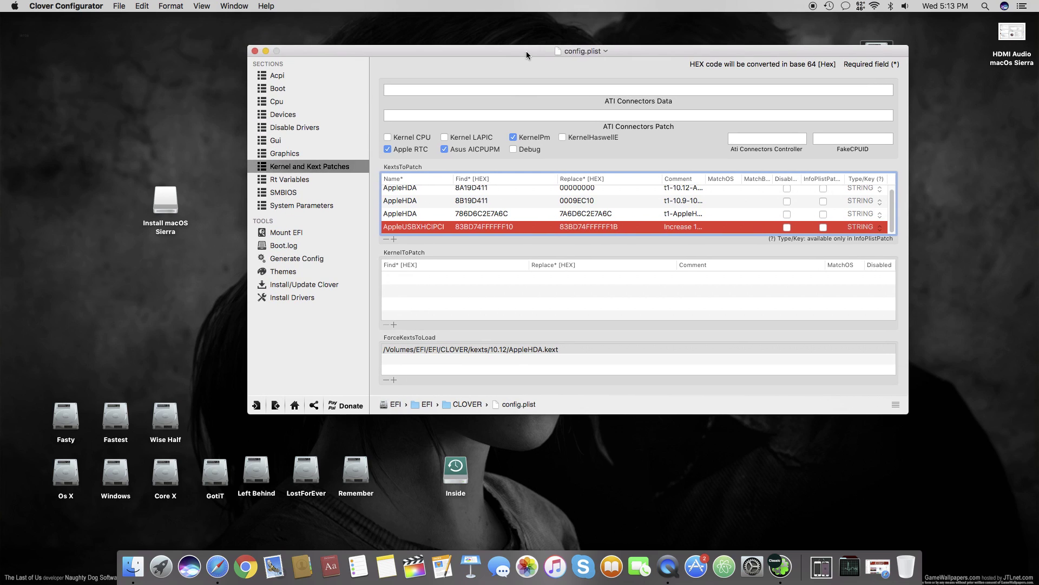
- Close the config.plist window in Clover Configurator and dismiss the Apple menu without restarting
{"action": "left_click", "coordinate": [253, 51]}
{"action": "left_click", "coordinate": [15, 6]}
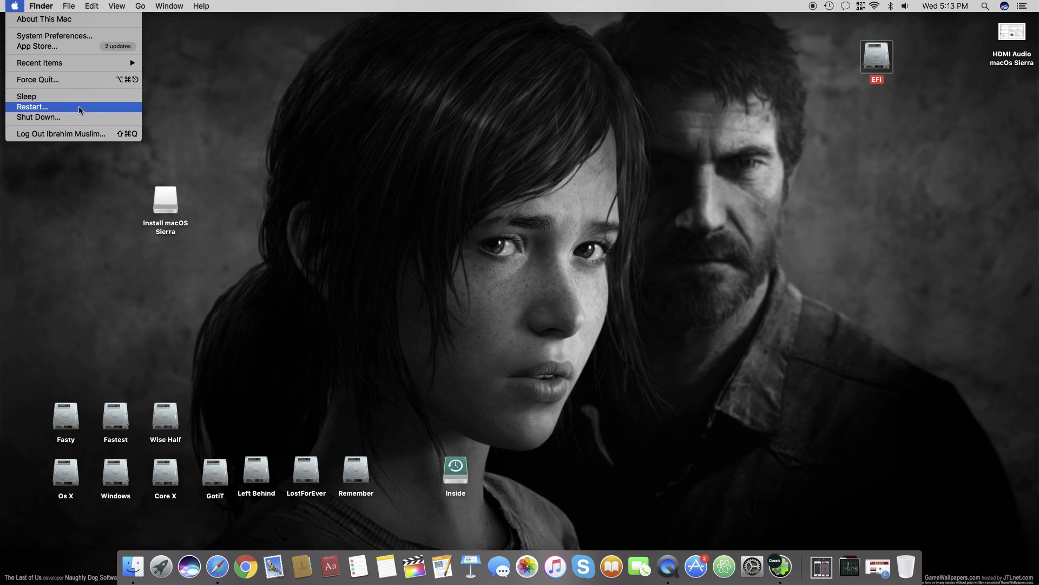
{"action": "left_click", "coordinate": [407, 85]}
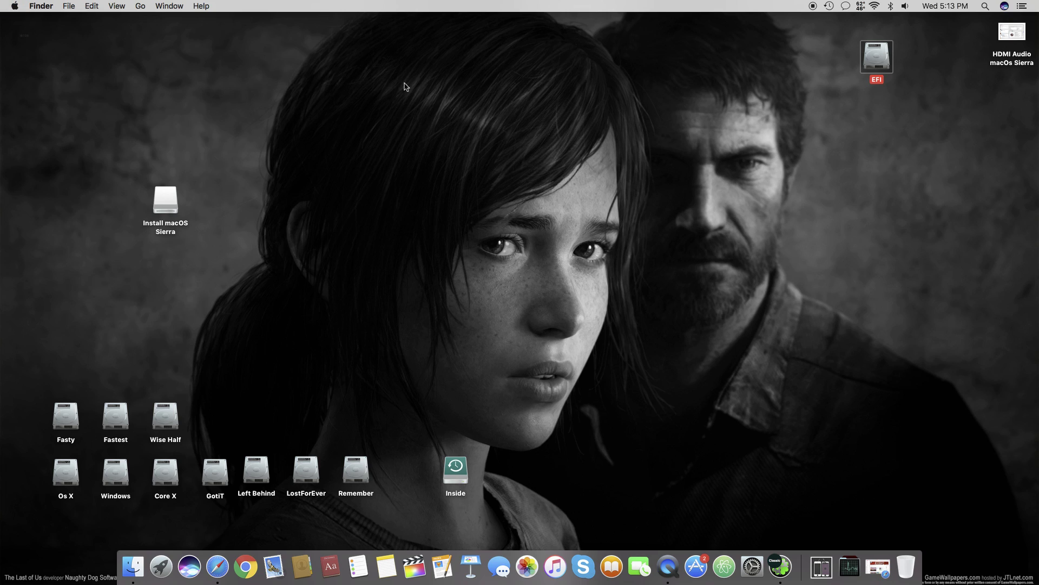